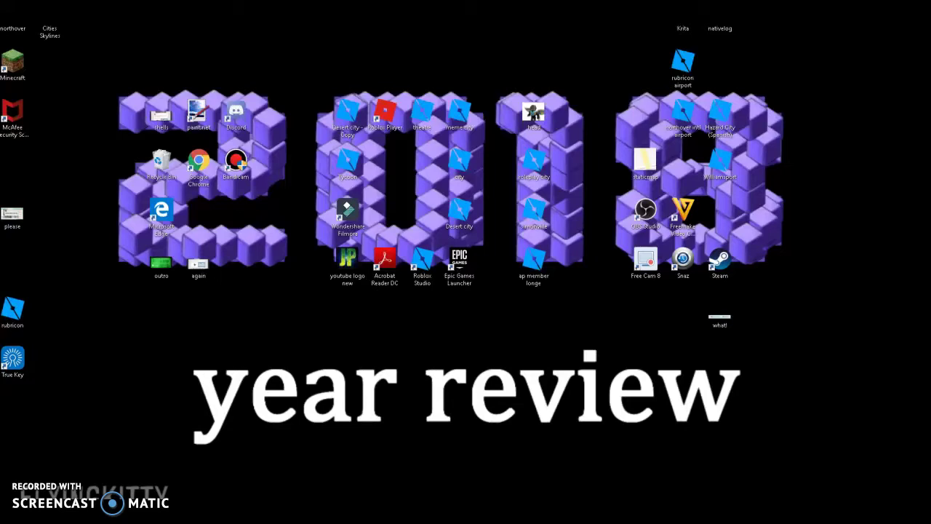
# - Search Windows for 'Roblox Stu' to find Roblox Studio
pyautogui.press('super+c')
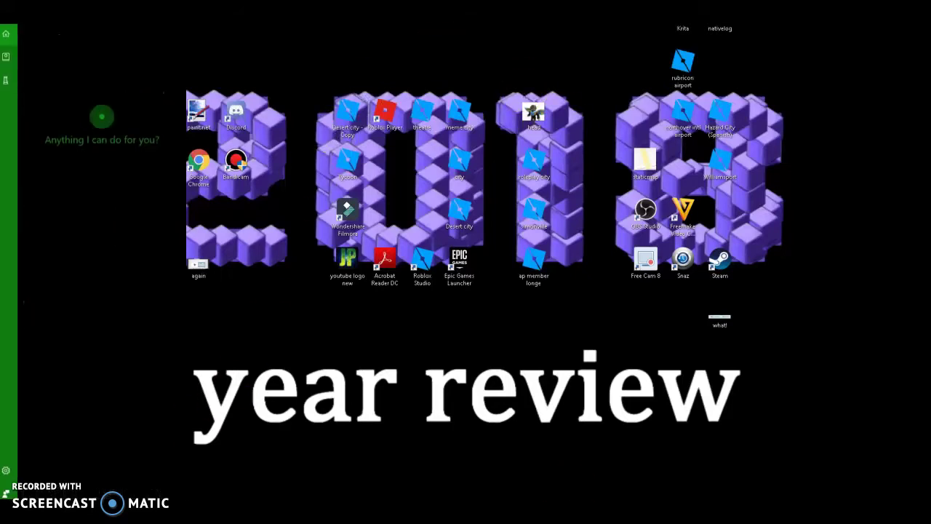
pyautogui.write('Roblo')
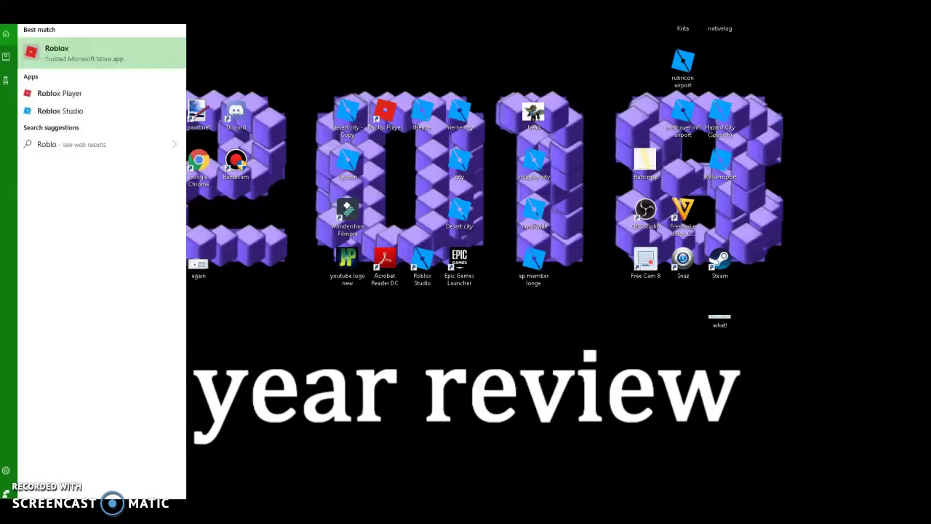
pyautogui.write('x Stu')
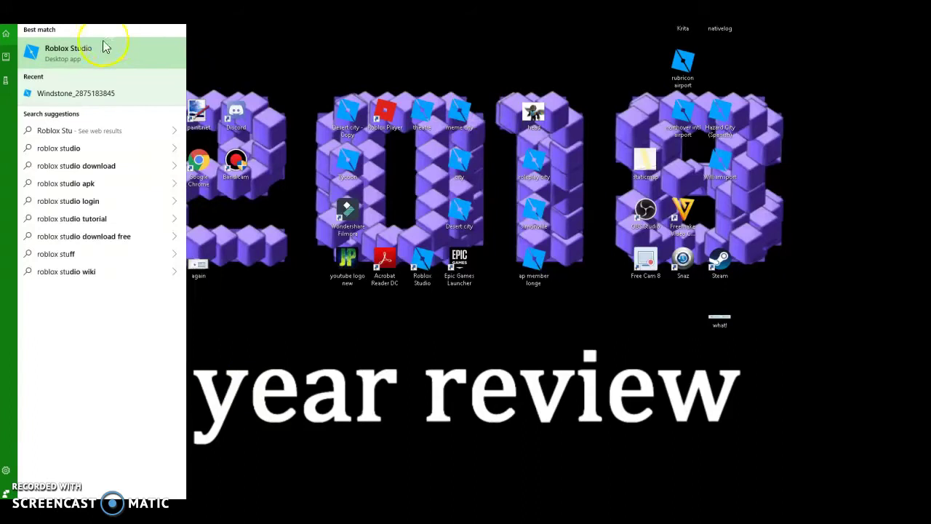
# - Launch Roblox Studio and go to the New place templates
pyautogui.click(102, 49)
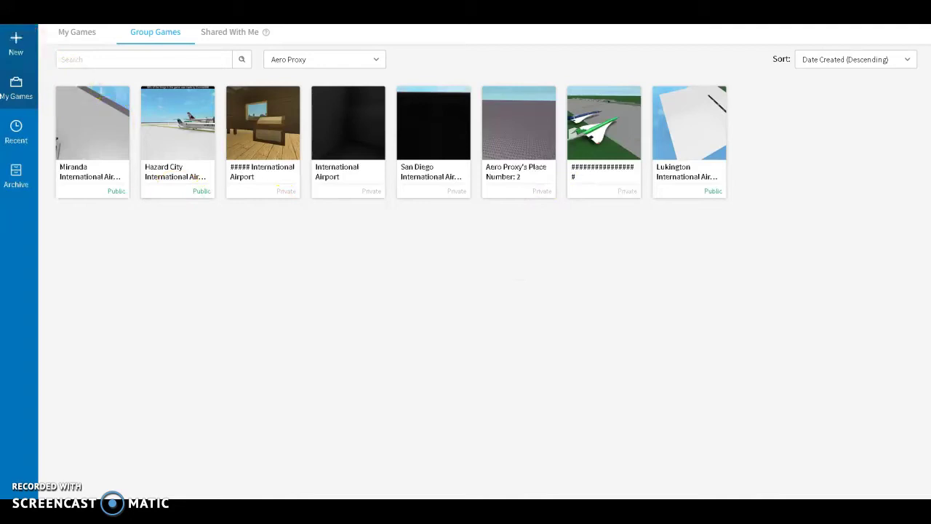
pyautogui.click(16, 42)
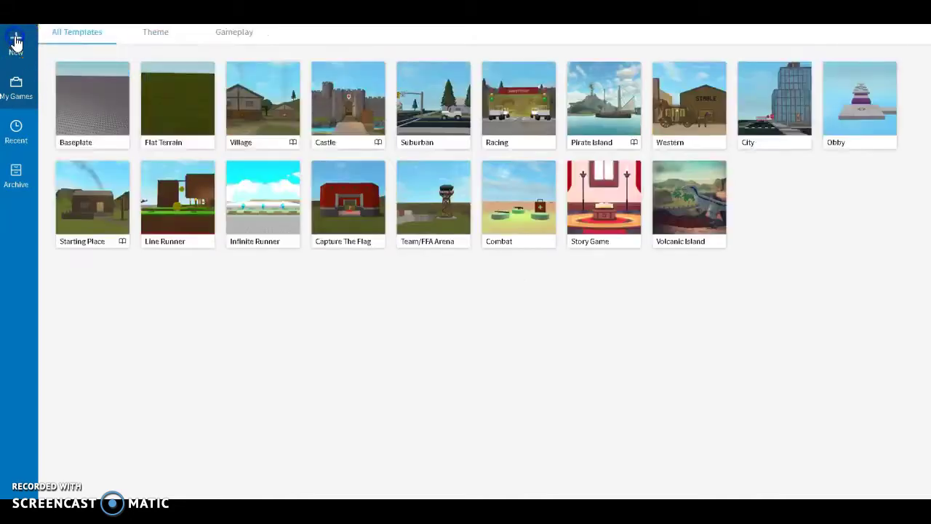
# - Create a Baseplate place and show the Explorer panel beside the 3D view
pyautogui.click(109, 105)
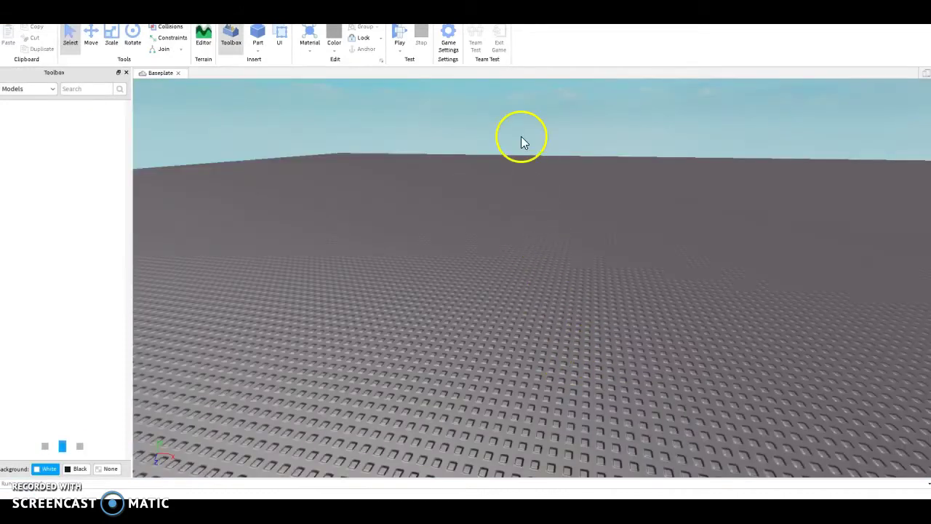
pyautogui.moveTo(477, 144); pyautogui.dragTo(470, 141, button='right')
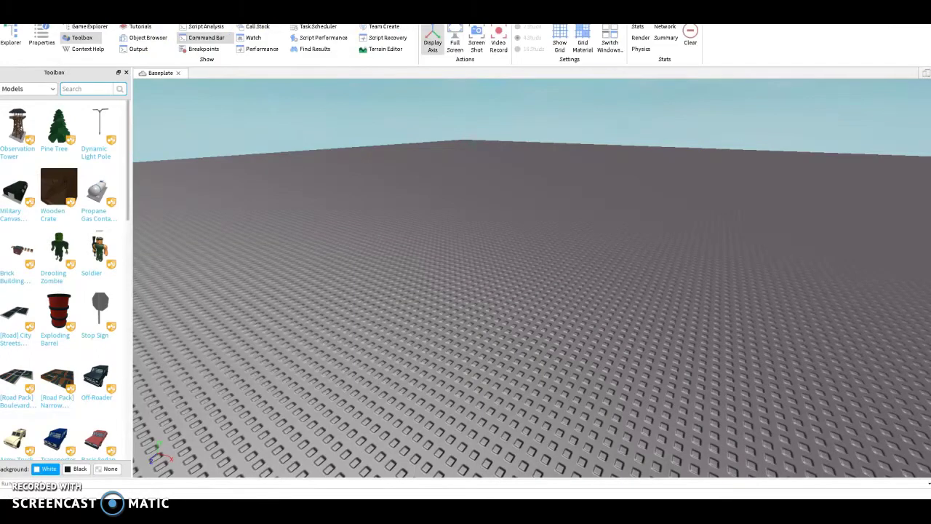
pyautogui.click(22, 48)
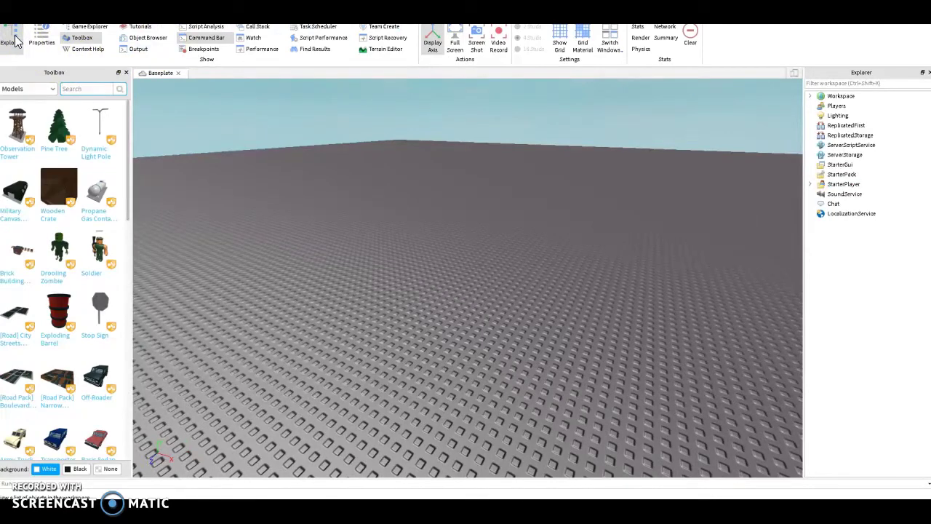
pyautogui.moveTo(452, 116); pyautogui.dragTo(452, 115, button='right')
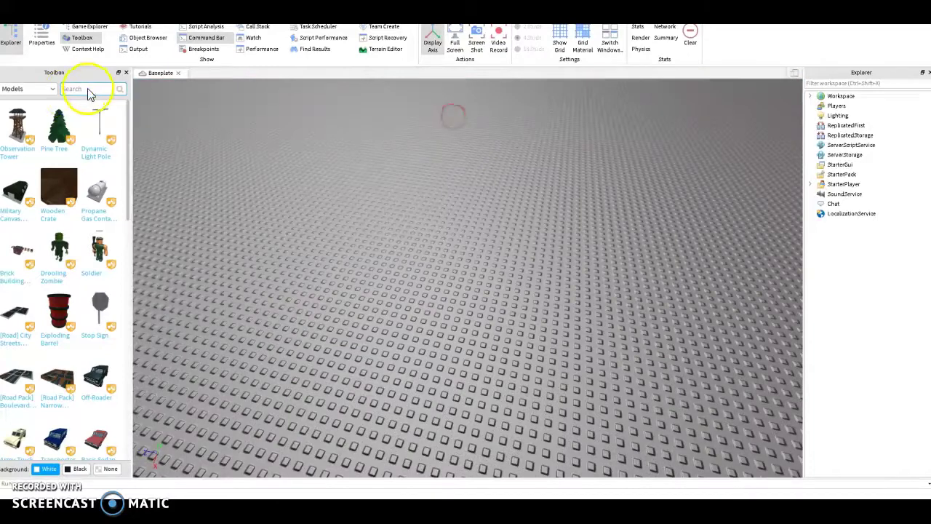
# - Search the Toolbox for 'Boeing 737', insert and inspect the Boeing 727, then delete it
pyautogui.click(87, 90)
pyautogui.write('Boeing 737')
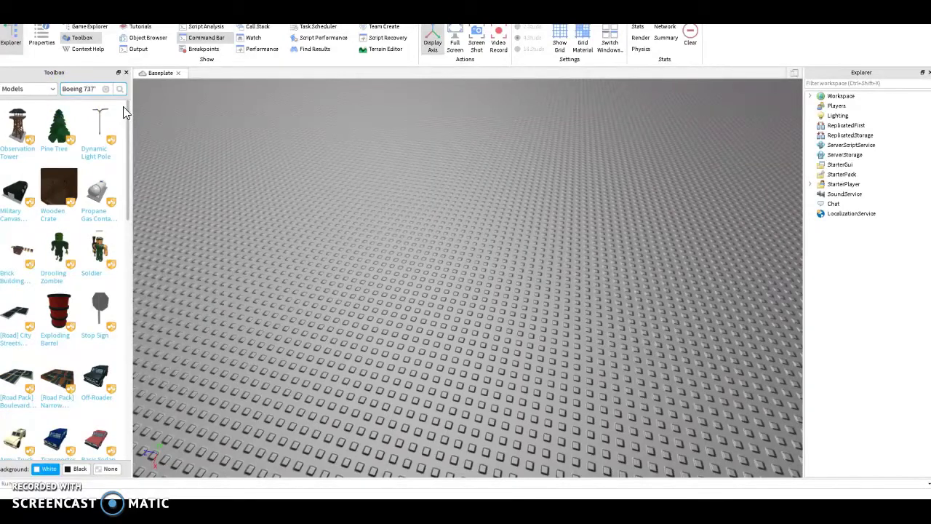
pyautogui.press('Return')
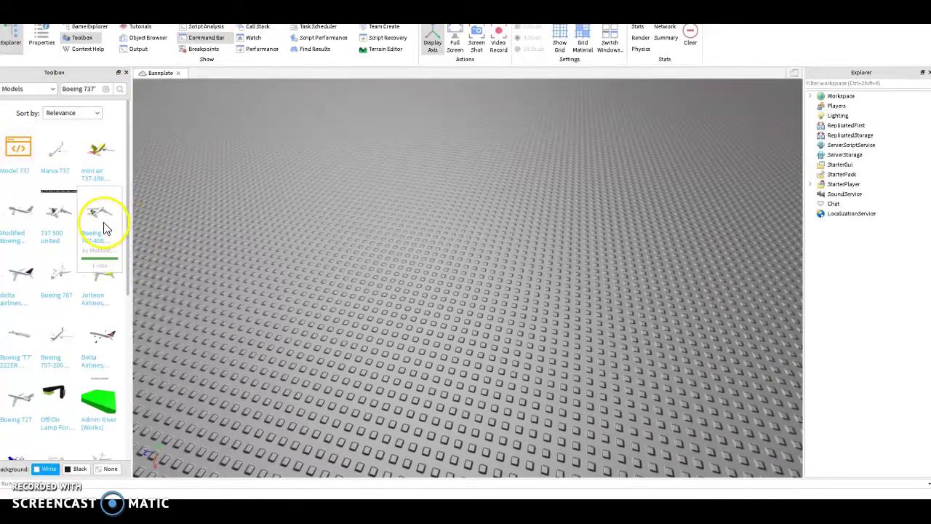
pyautogui.click(19, 409)
pyautogui.scroll(5, 478, 342)
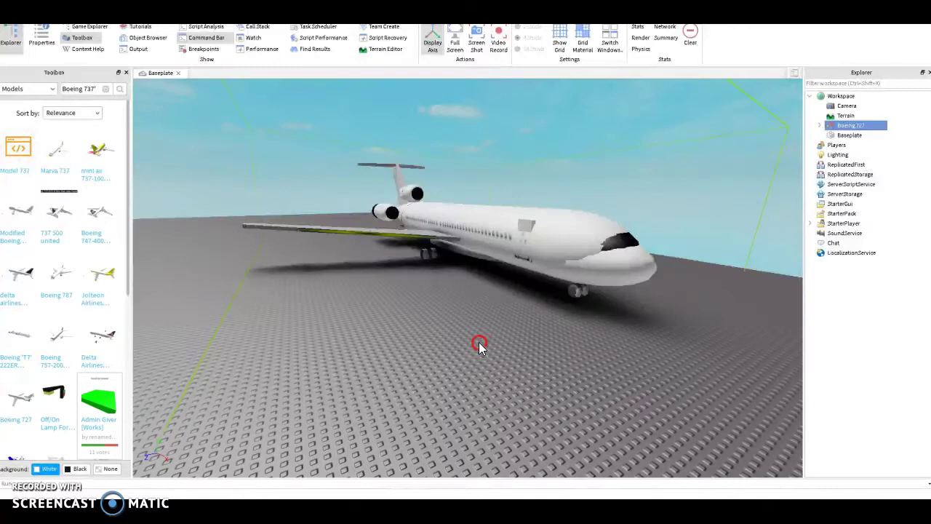
pyautogui.scroll(5, 480, 345)
pyautogui.scroll(5, 481, 345)
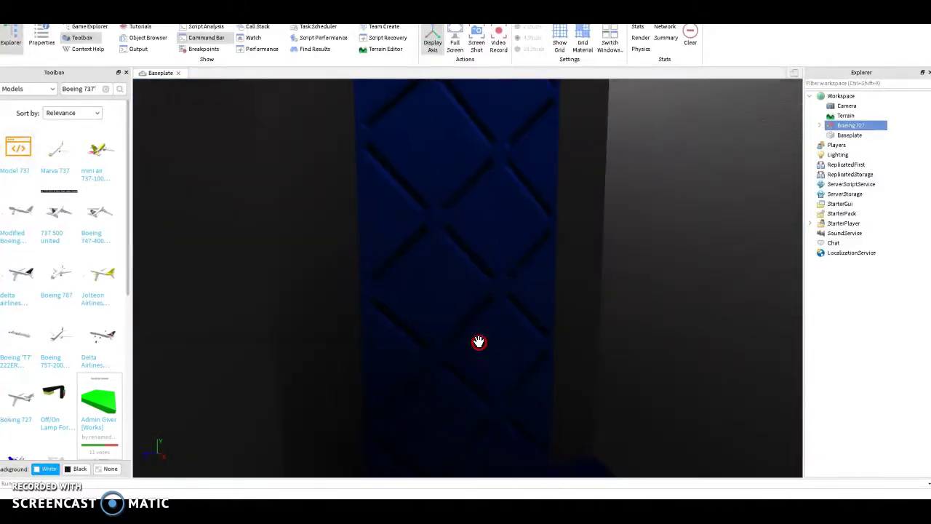
pyautogui.scroll(3, 479, 342)
pyautogui.scroll(3, 479, 342)
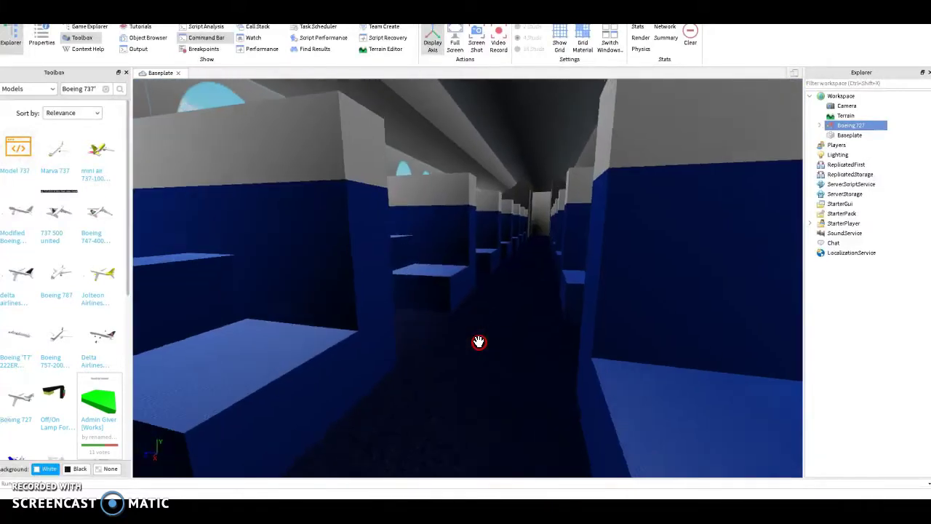
pyautogui.scroll(2, 479, 342)
pyautogui.scroll(-3, 479, 342)
pyautogui.scroll(-3, 479, 342)
pyautogui.scroll(-5, 479, 342)
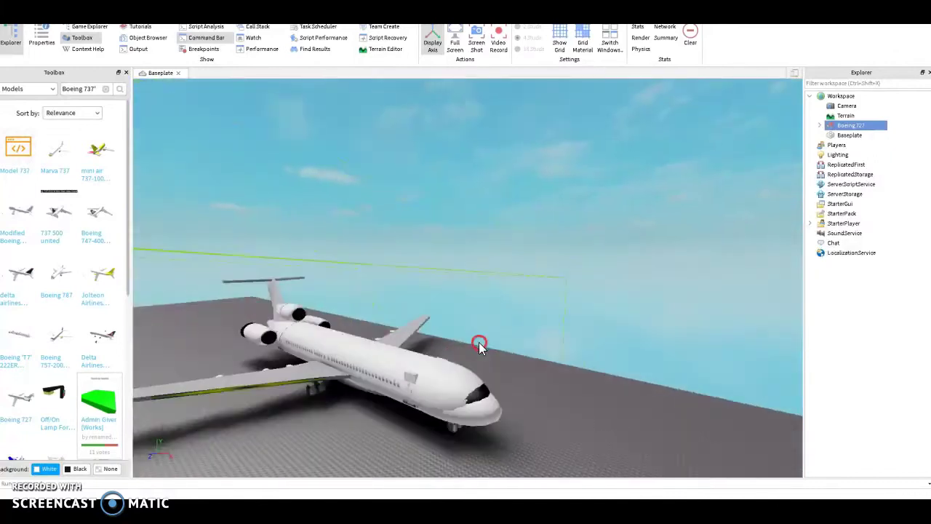
pyautogui.scroll(-3, 479, 342)
pyautogui.press('Delete')
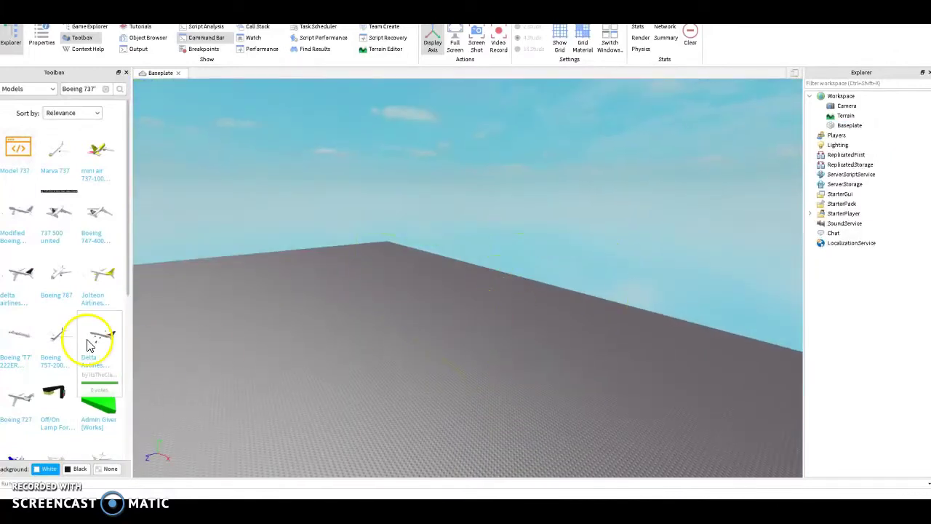
pyautogui.scroll(-4, 83, 347)
# - Insert and inspect the Boeing 737-900ER, then delete it
pyautogui.moveTo(97, 320)
pyautogui.click(101, 322)
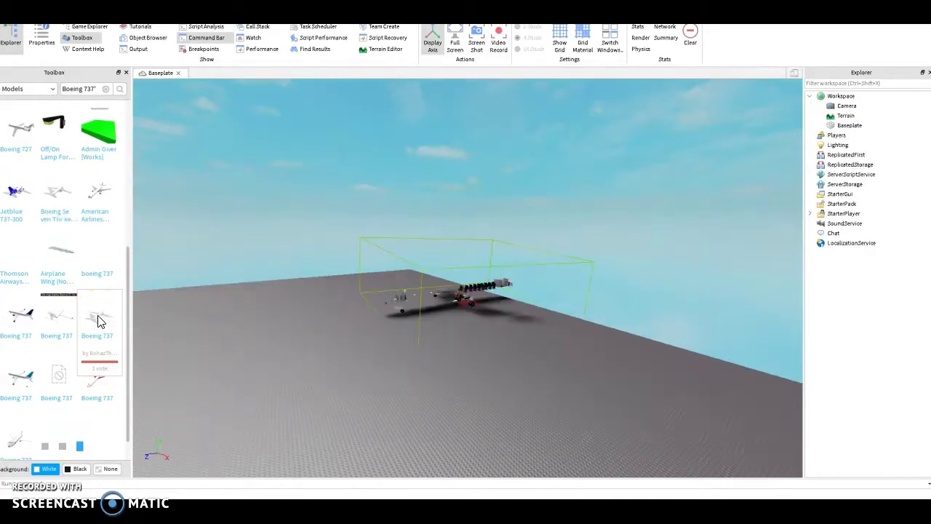
pyautogui.scroll(3, 453, 256)
pyautogui.moveTo(455, 254); pyautogui.dragTo(464, 252, button='right')
pyautogui.scroll(5, 538, 329)
pyautogui.scroll(5, 539, 330)
pyautogui.scroll(3, 539, 329)
pyautogui.scroll(3, 539, 329)
pyautogui.scroll(2, 538, 330)
pyautogui.scroll(2, 538, 329)
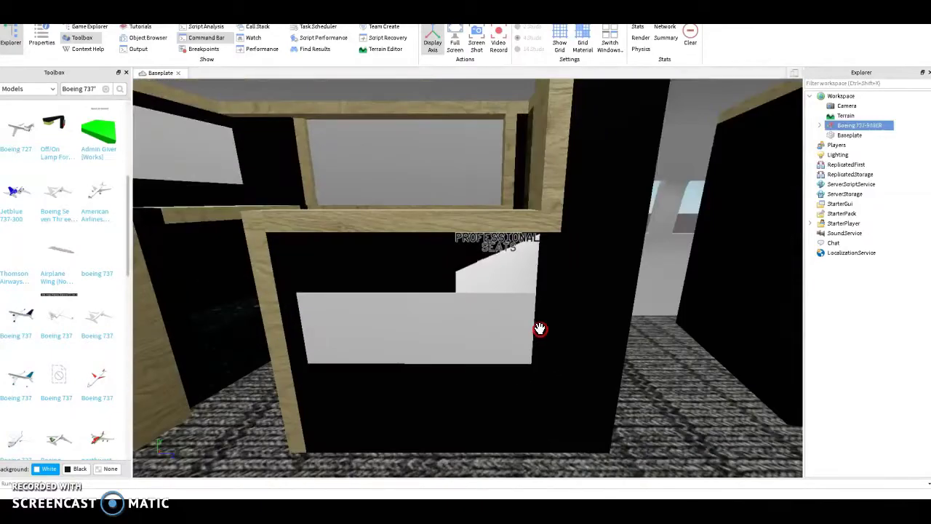
pyautogui.scroll(-1, 538, 330)
pyautogui.scroll(-10, 539, 329)
pyautogui.scroll(-3, 539, 330)
pyautogui.click(520, 309)
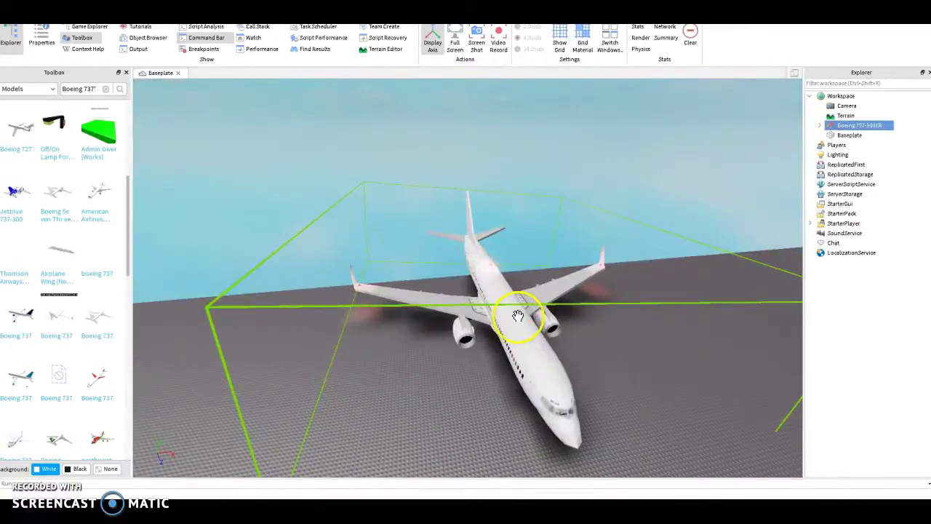
pyautogui.press('Delete')
pyautogui.scroll(-3, 104, 364)
pyautogui.scroll(-2, 104, 358)
pyautogui.scroll(-2, 104, 378)
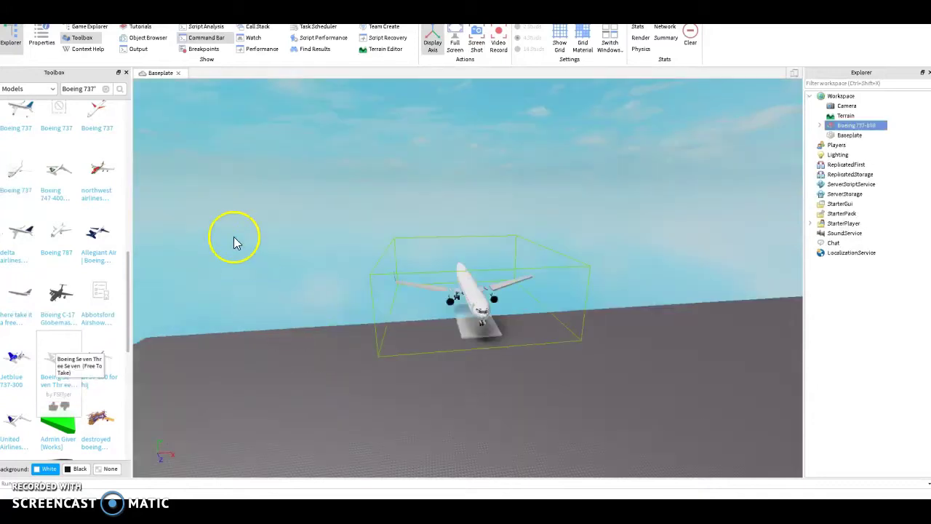
# - Look around and into the Boeing 737-800's empty cabin, and clear the Toolbox search
pyautogui.moveTo(226, 190)
pyautogui.mouseDown(button='right')
pyautogui.moveTo(329, 184)
pyautogui.moveTo(385, 260)
pyautogui.mouseUp(button='right')
pyautogui.press('f')
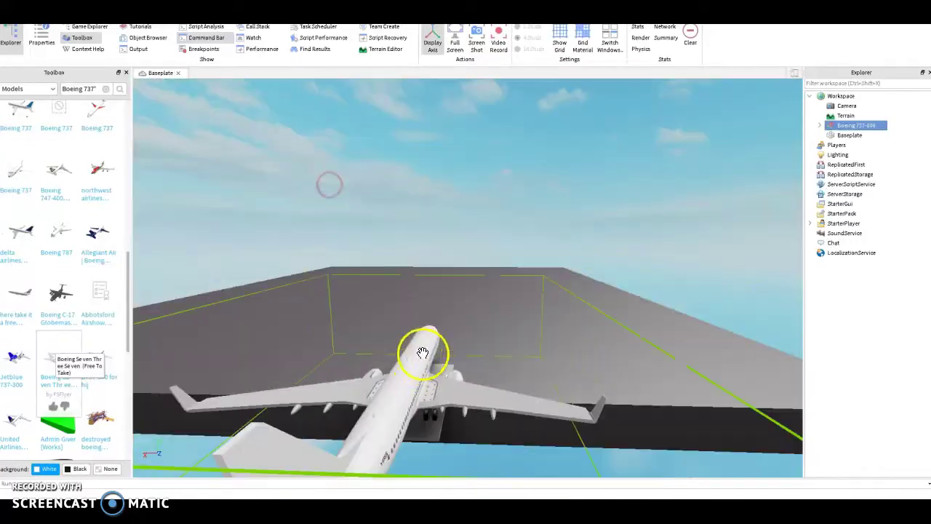
pyautogui.scroll(-5, 395, 343)
pyautogui.moveTo(420, 201); pyautogui.dragTo(422, 201, button='right')
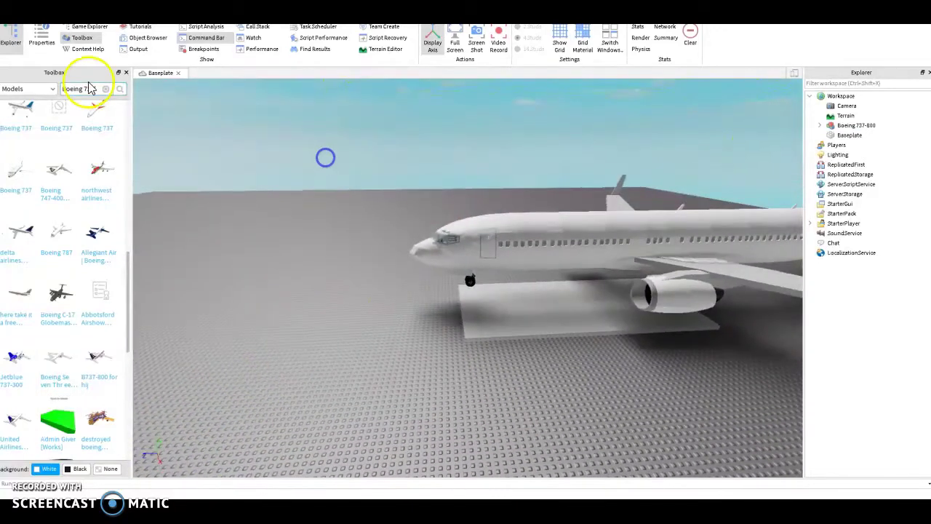
pyautogui.click(105, 89)
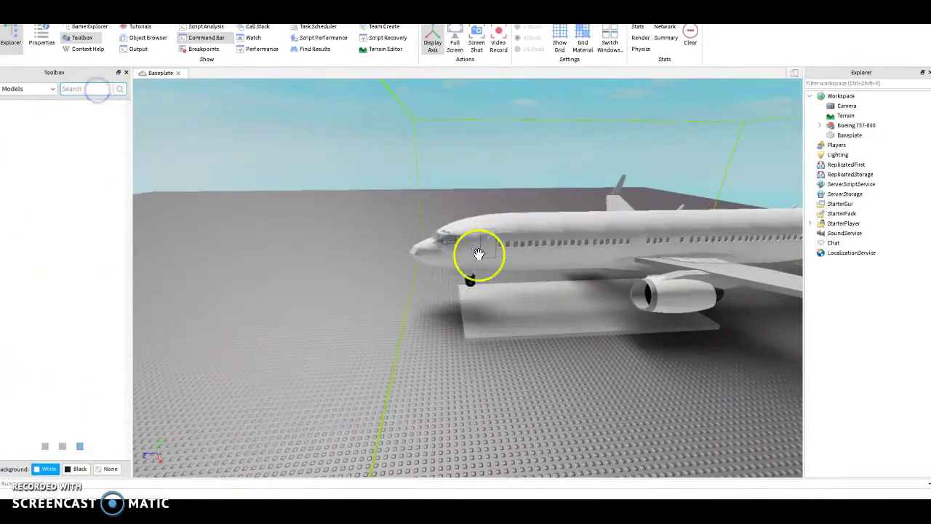
pyautogui.moveTo(505, 268); pyautogui.dragTo(510, 262, button='right')
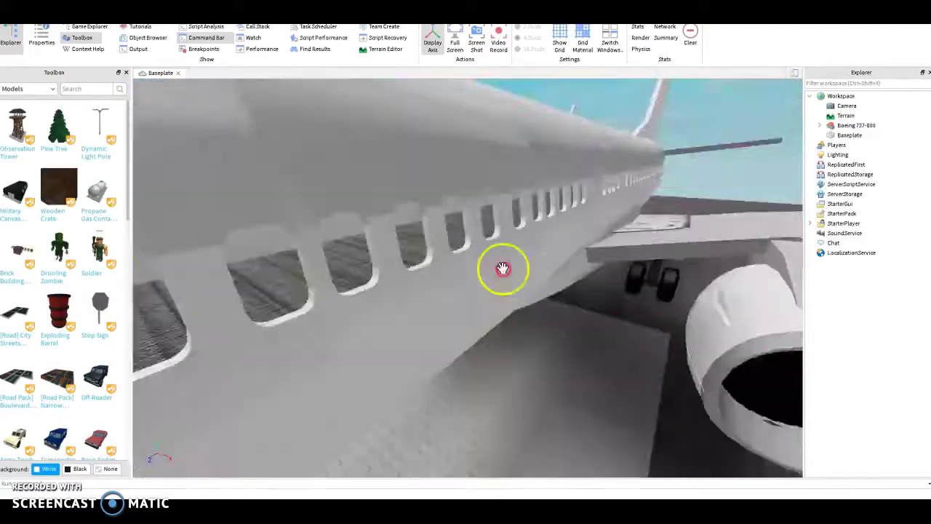
# - Search the Toolbox for economy seats
pyautogui.moveTo(509, 262); pyautogui.dragTo(525, 279, button='right')
pyautogui.click(92, 91)
pyautogui.write('eats')
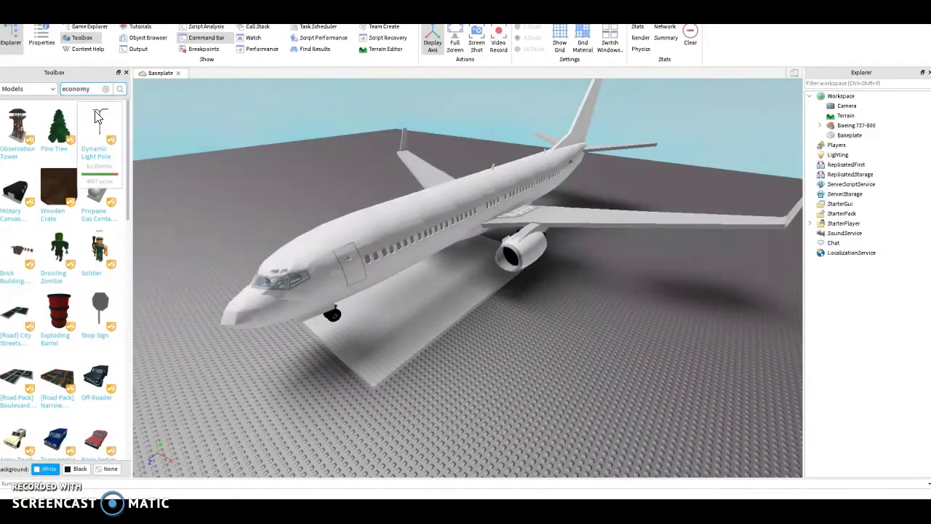
pyautogui.press('Return')
pyautogui.click(99, 113)
# - Insert two economy class seats on the baseplate beside the 737-800's wing
pyautogui.click(220, 158)
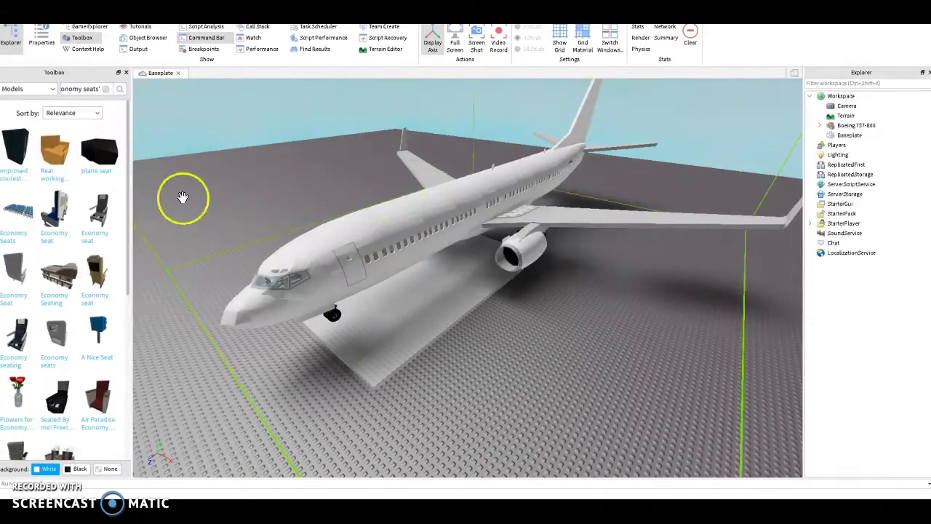
pyautogui.scroll(-2, 100, 384)
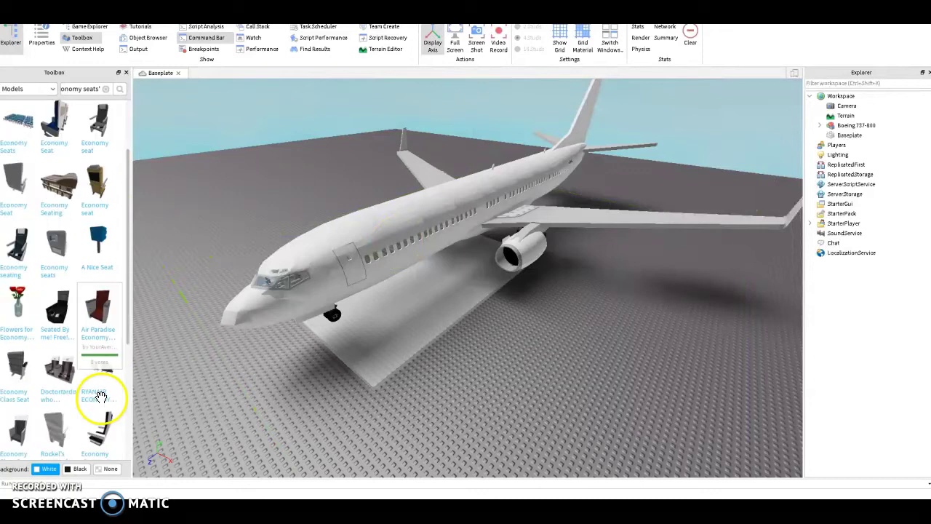
pyautogui.scroll(-3, 113, 393)
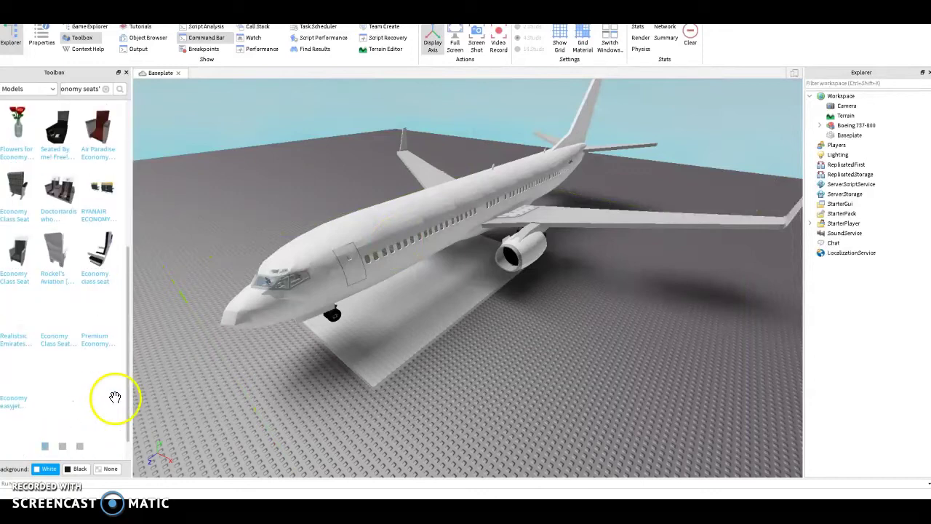
pyautogui.click(65, 249)
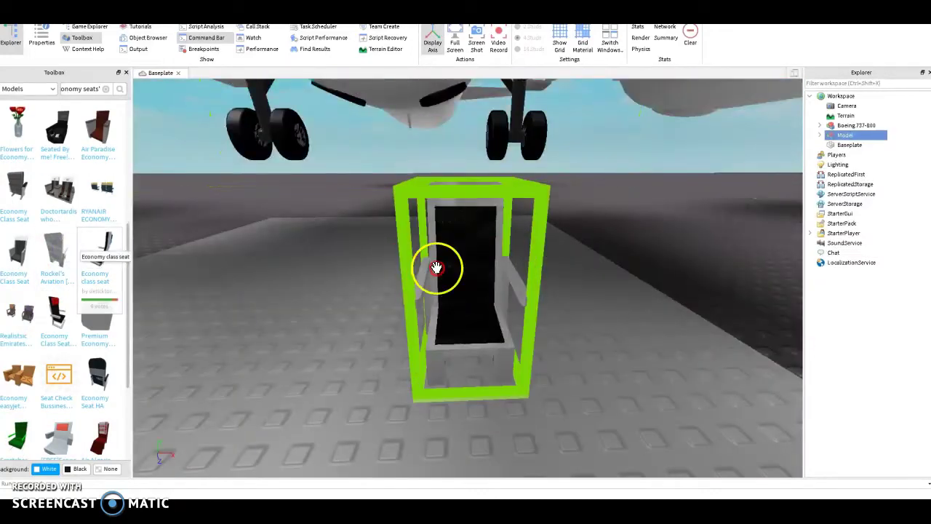
pyautogui.scroll(-5, 395, 360)
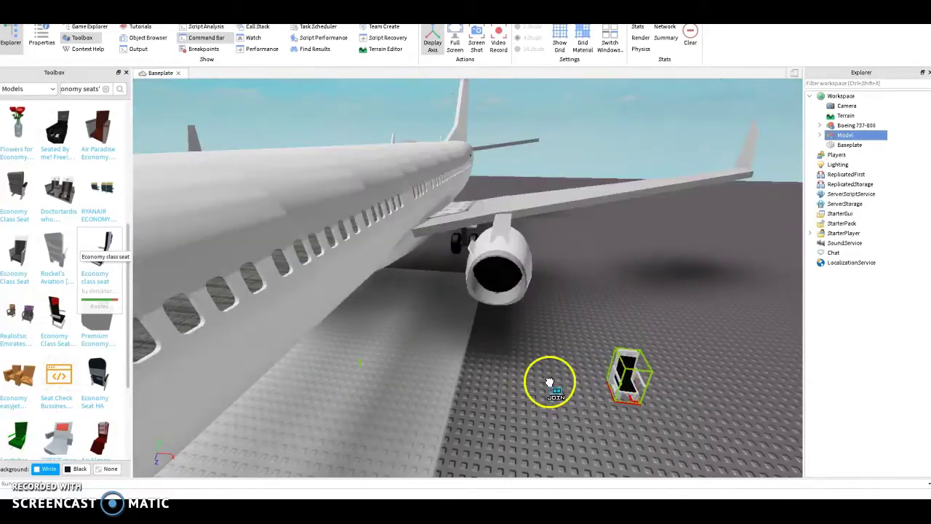
pyautogui.scroll(3, 510, 374)
pyautogui.moveTo(496, 377); pyautogui.dragTo(445, 313, button='right')
pyautogui.click(446, 313)
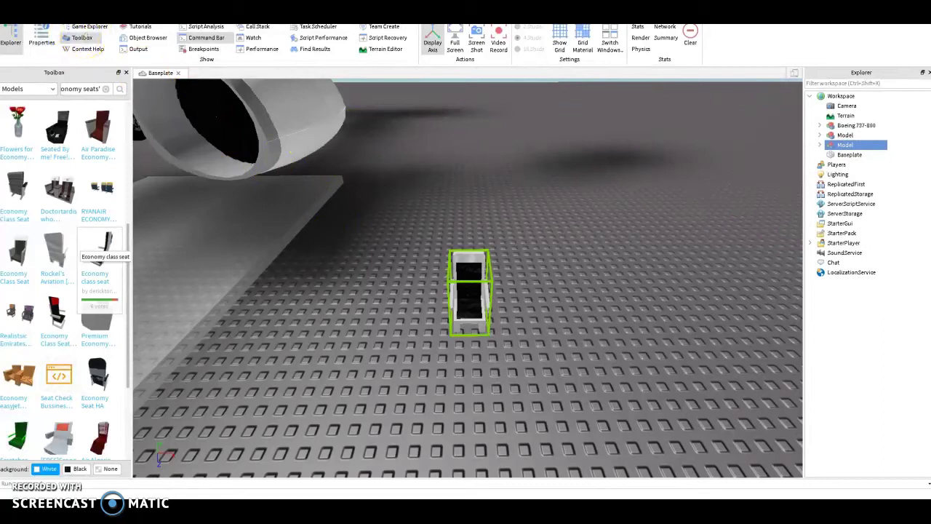
# - Duplicate the black seat beside itself and group the two seats into one model
pyautogui.click(76, 15)
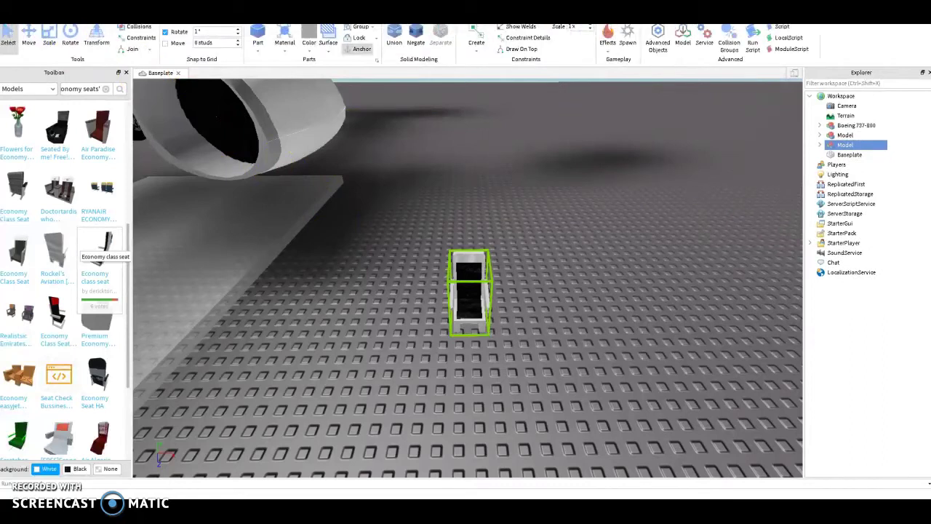
pyautogui.click(29, 38)
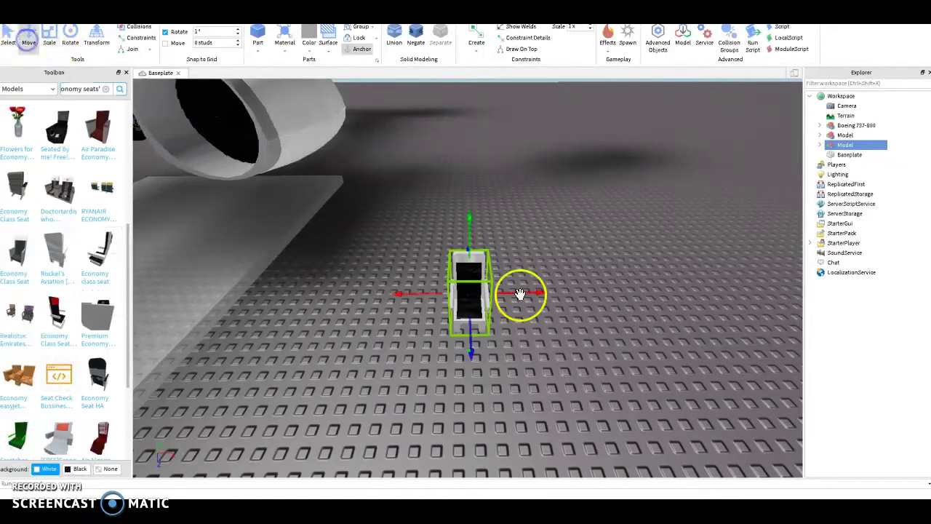
pyautogui.hotkey('ctrl', 'd')
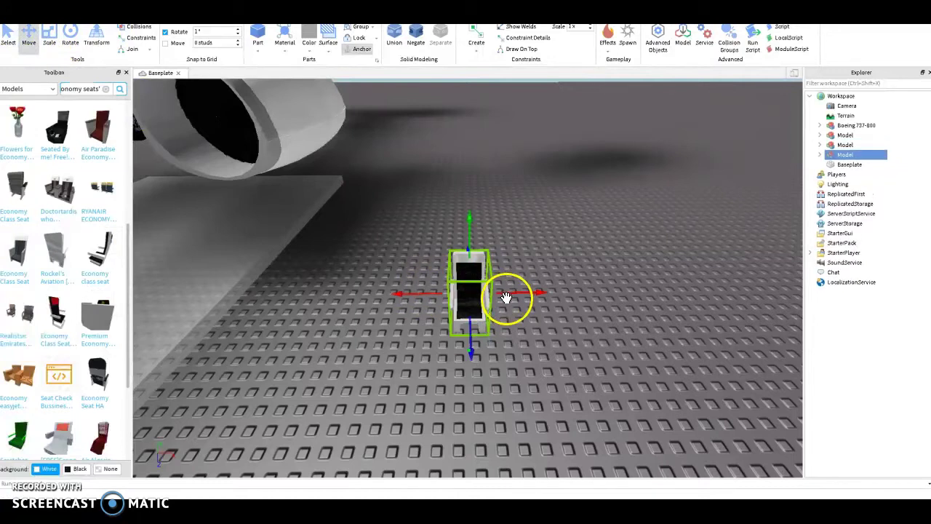
pyautogui.moveTo(508, 293); pyautogui.dragTo(498, 291)
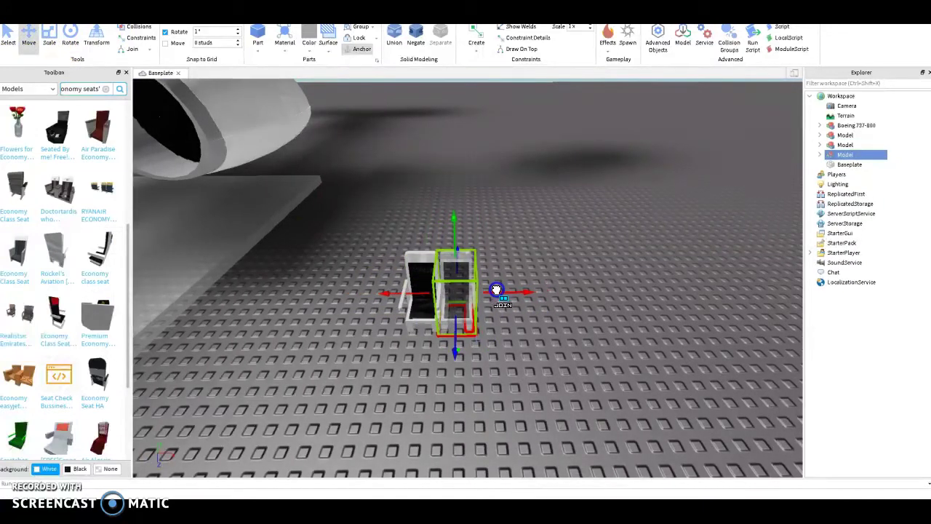
pyautogui.keyDown('ctrl'); pyautogui.click(415, 268); pyautogui.keyUp('ctrl')
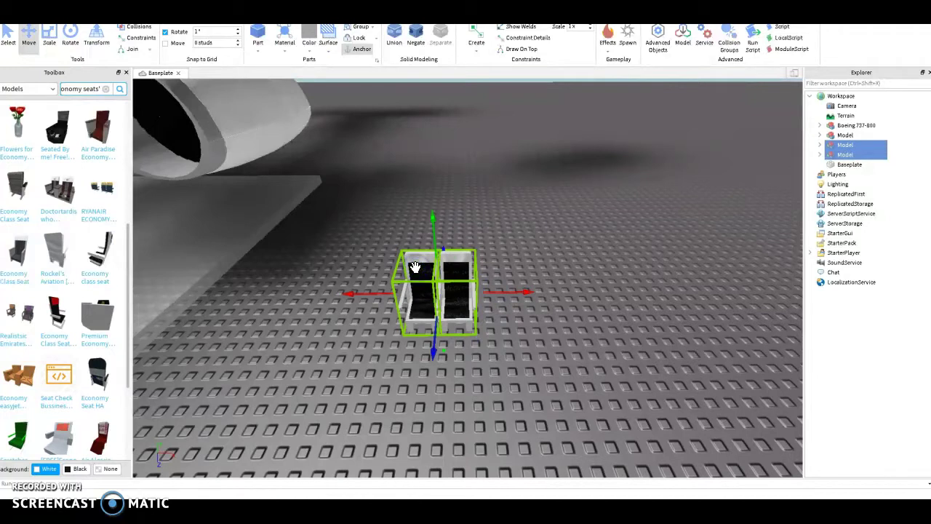
pyautogui.hotkey('ctrl', 'g')
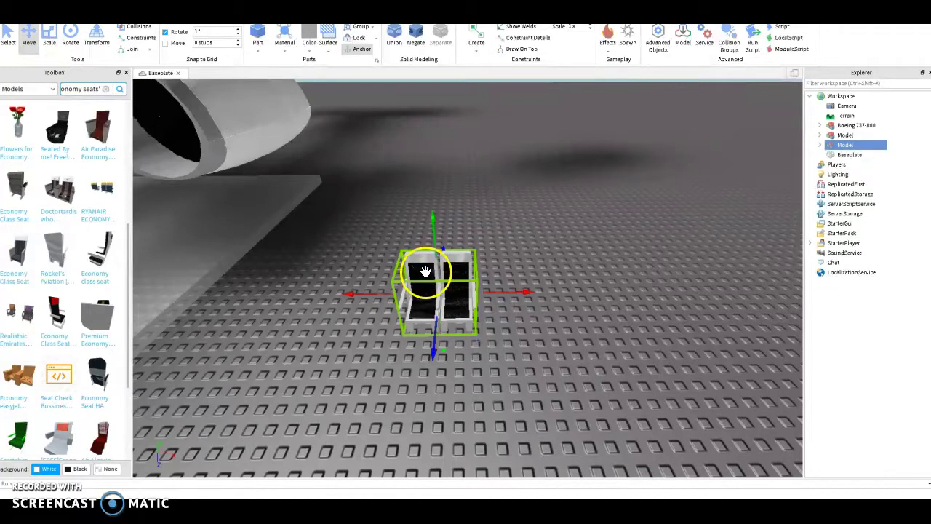
# - Delete the spare white seat and move the seat pair over to the plane
pyautogui.moveTo(426, 271); pyautogui.dragTo(352, 305, button='right')
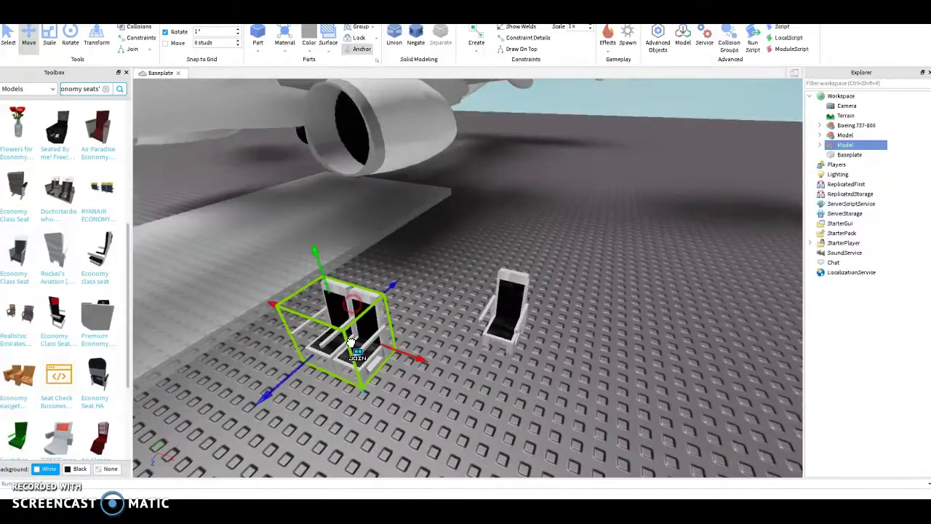
pyautogui.click(509, 305)
pyautogui.press('Delete')
pyautogui.click(353, 324)
pyautogui.moveTo(353, 324)
pyautogui.mouseDown(button='right')
pyautogui.moveTo(337, 365)
pyautogui.moveTo(357, 261)
pyautogui.moveTo(343, 162)
pyautogui.mouseUp(button='right')
# - Centre the view on the seat pair and look down over the plane's nose
pyautogui.press('f')
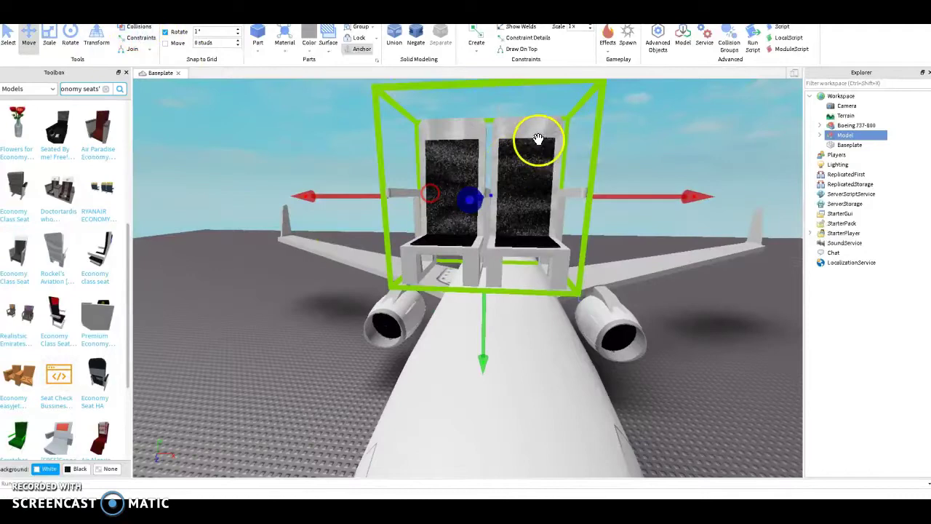
pyautogui.scroll(-5, 537, 140)
pyautogui.moveTo(474, 177); pyautogui.dragTo(483, 254, button='right')
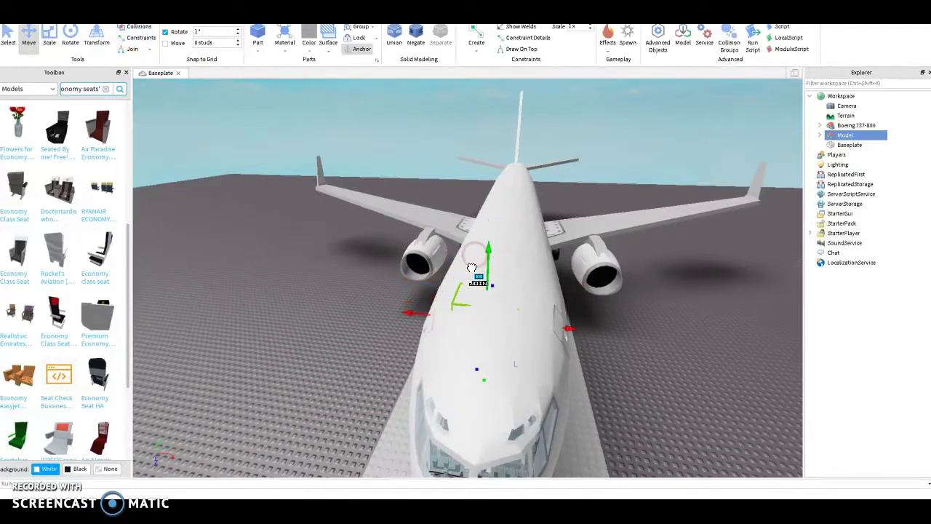
pyautogui.scroll(3, 481, 291)
pyautogui.scroll(3, 488, 309)
pyautogui.scroll(3, 487, 309)
pyautogui.scroll(2, 486, 307)
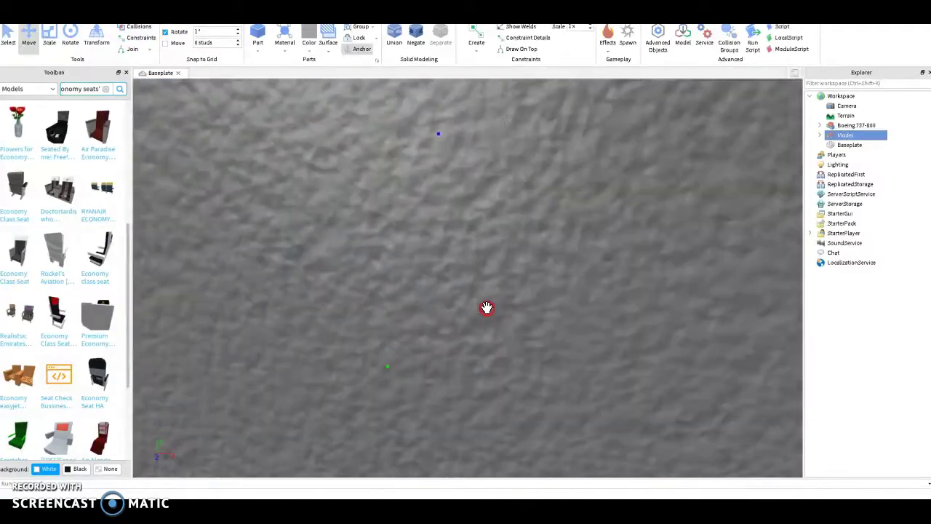
pyautogui.scroll(3, 486, 308)
pyautogui.scroll(3, 486, 308)
pyautogui.scroll(3, 487, 307)
pyautogui.scroll(2, 487, 308)
pyautogui.scroll(3, 662, 328)
# - Check the seat pair sitting on the carpeted cabin floor against the window wall
pyautogui.moveTo(588, 328); pyautogui.dragTo(577, 328, button='right')
pyautogui.scroll(3, 553, 291)
pyautogui.scroll(3, 487, 182)
pyautogui.scroll(3, 481, 138)
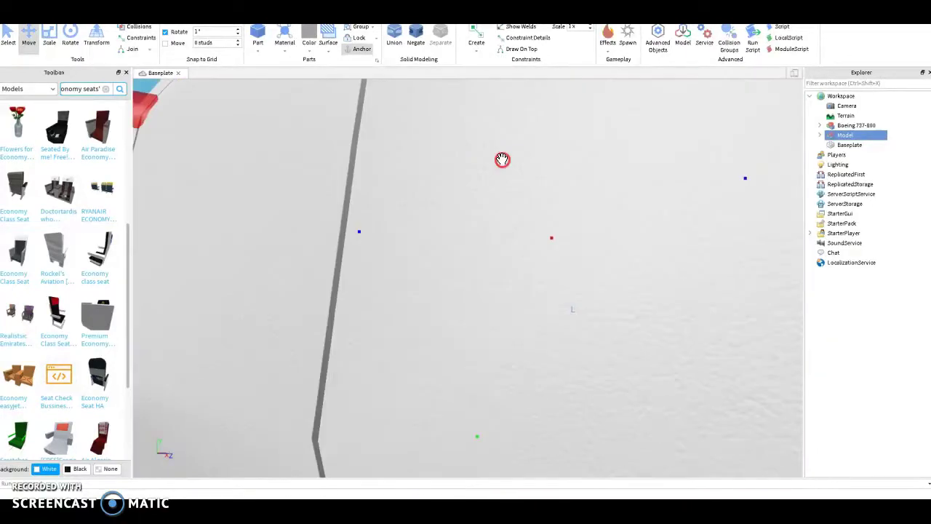
pyautogui.scroll(1, 502, 160)
pyautogui.scroll(-3, 503, 159)
pyautogui.scroll(3, 449, 161)
pyautogui.scroll(-3, 444, 149)
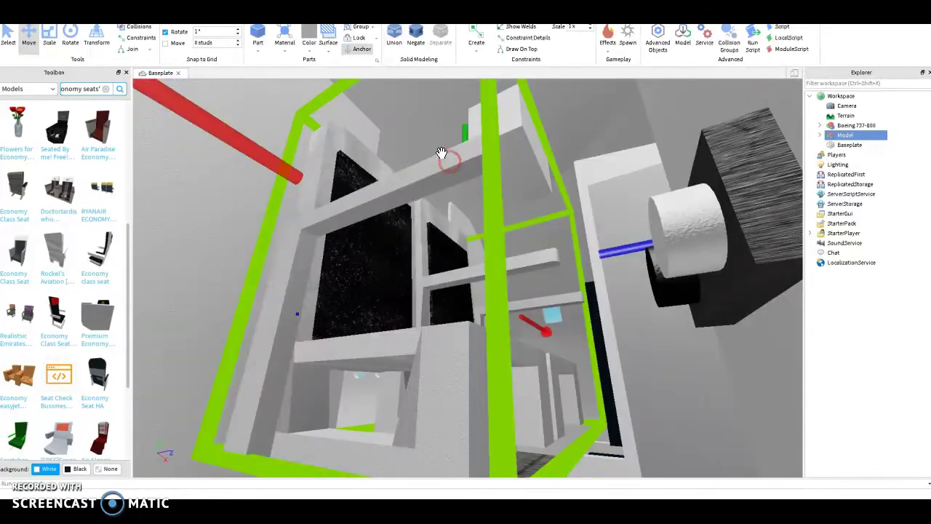
pyautogui.scroll(-2, 471, 138)
pyautogui.moveTo(476, 214); pyautogui.dragTo(537, 310, button='right')
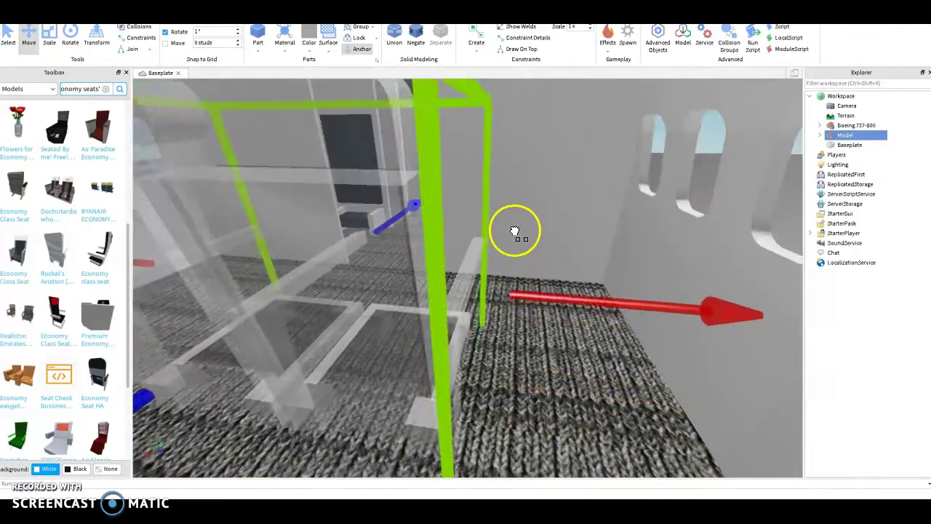
pyautogui.scroll(2, 576, 281)
pyautogui.scroll(-3, 577, 281)
pyautogui.moveTo(774, 299); pyautogui.dragTo(648, 298, button='right')
pyautogui.scroll(-3, 648, 298)
pyautogui.scroll(-3, 641, 288)
pyautogui.scroll(-3, 642, 289)
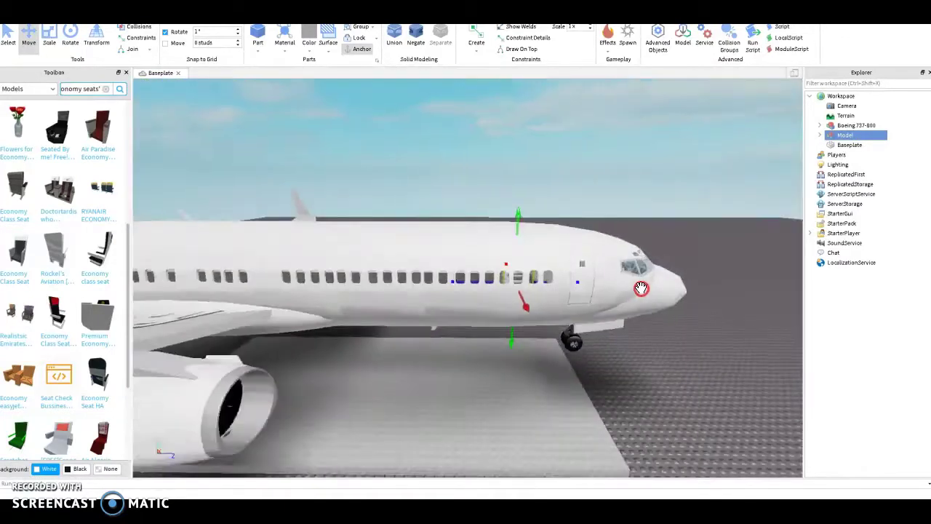
pyautogui.scroll(-2, 642, 289)
pyautogui.scroll(3, 642, 288)
pyautogui.scroll(3, 642, 288)
pyautogui.scroll(2, 642, 289)
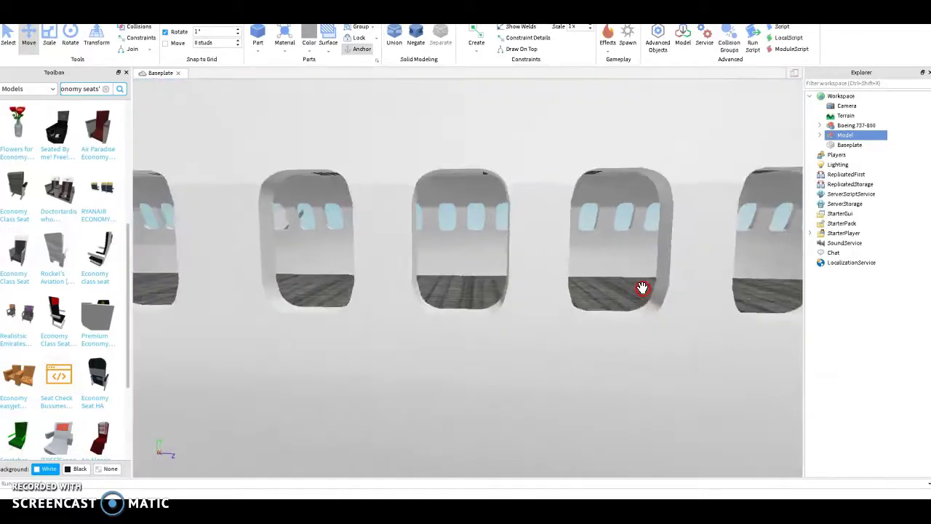
pyautogui.scroll(2, 642, 288)
pyautogui.scroll(3, 641, 288)
pyautogui.scroll(-3, 642, 288)
pyautogui.scroll(2, 639, 289)
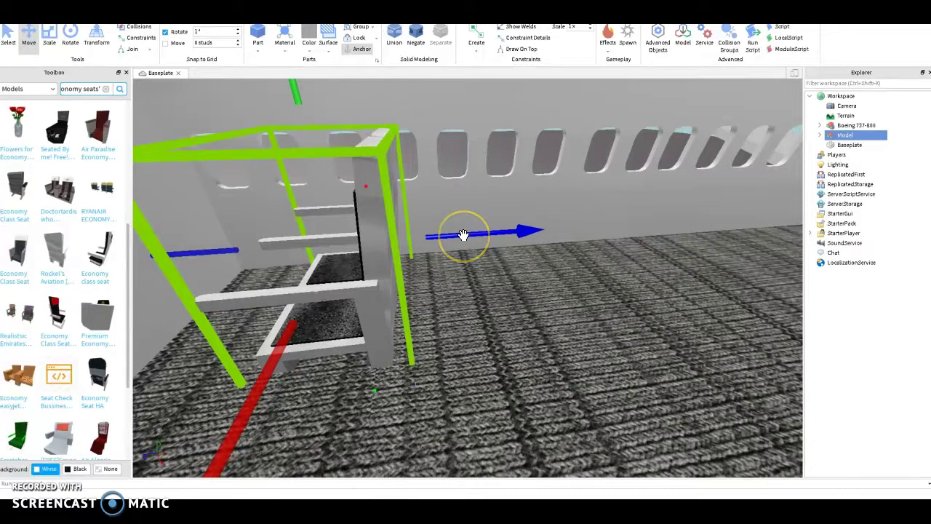
# - Rename the seat pair model to 'Economy Seats'
pyautogui.rightClick(844, 135)
pyautogui.click(844, 198)
pyautogui.write('Economy Seats')
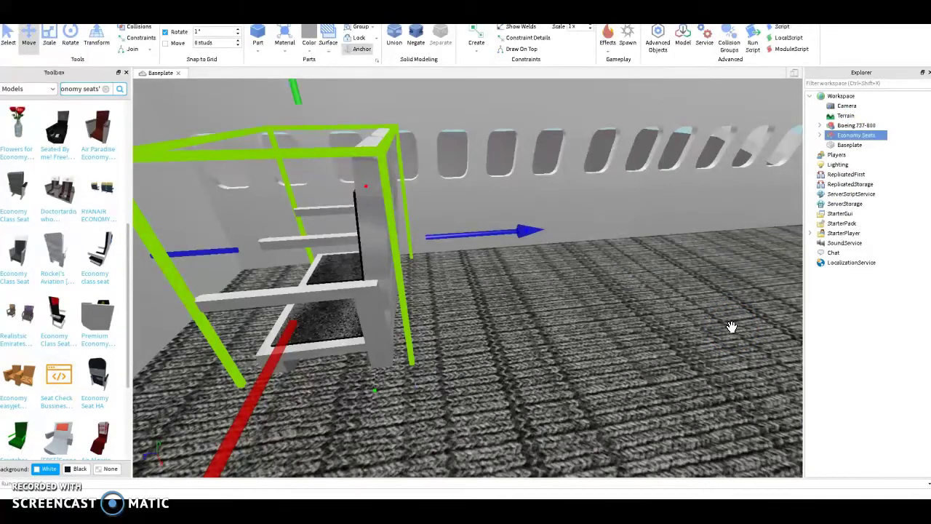
pyautogui.moveTo(732, 327); pyautogui.dragTo(634, 312, button='right')
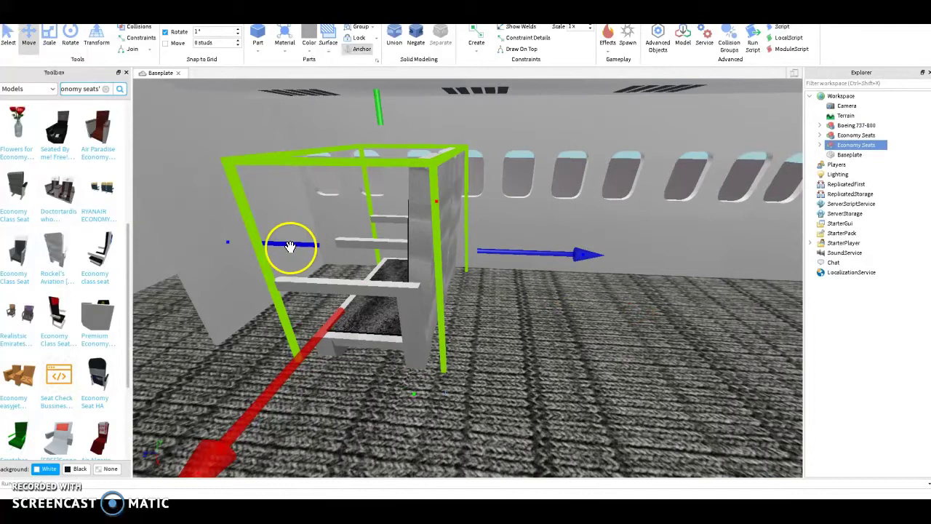
pyautogui.moveTo(290, 248); pyautogui.dragTo(394, 258, button='middle')
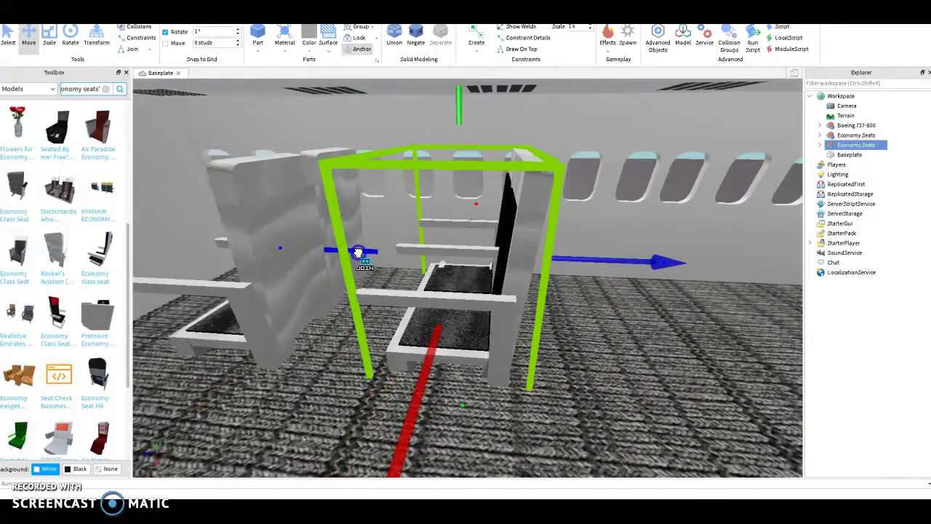
# - Make two copies of Economy Seats and review them along the cabin floor
pyautogui.hotkey('ctrl', 'd')
pyautogui.hotkey('ctrl', 'd')
pyautogui.moveTo(411, 264)
pyautogui.mouseDown(button='right')
pyautogui.moveTo(465, 292)
pyautogui.moveTo(454, 315)
pyautogui.moveTo(616, 277)
pyautogui.moveTo(481, 345)
pyautogui.mouseUp(button='right')
pyautogui.hotkey('ctrl', 'd')
pyautogui.hotkey('ctrl', 'd')
pyautogui.scroll(-5, 394, 431)
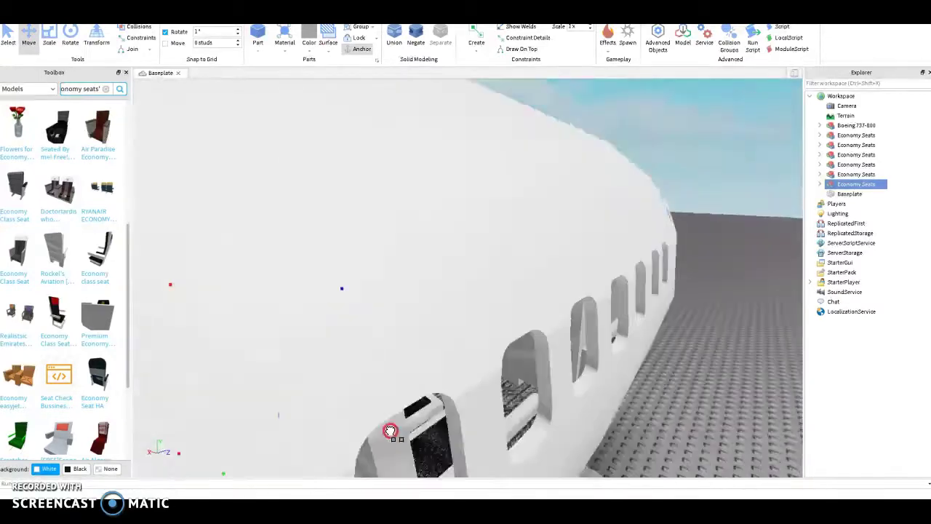
pyautogui.scroll(5, 394, 431)
pyautogui.moveTo(394, 431)
pyautogui.mouseDown(button='right')
pyautogui.moveTo(414, 380)
pyautogui.moveTo(604, 333)
pyautogui.moveTo(560, 336)
pyautogui.mouseUp(button='right')
pyautogui.click(603, 332)
pyautogui.scroll(-3, 560, 336)
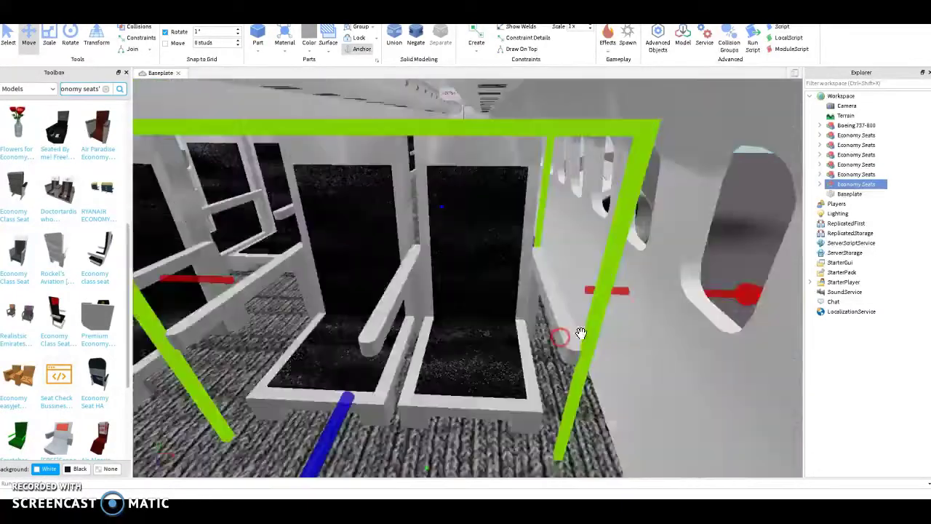
pyautogui.scroll(-5, 597, 310)
pyautogui.scroll(8, 572, 304)
pyautogui.moveTo(572, 304)
pyautogui.mouseDown(button='right')
pyautogui.moveTo(619, 298)
pyautogui.moveTo(480, 274)
pyautogui.mouseUp(button='right')
pyautogui.scroll(3, 477, 279)
pyautogui.press('f')
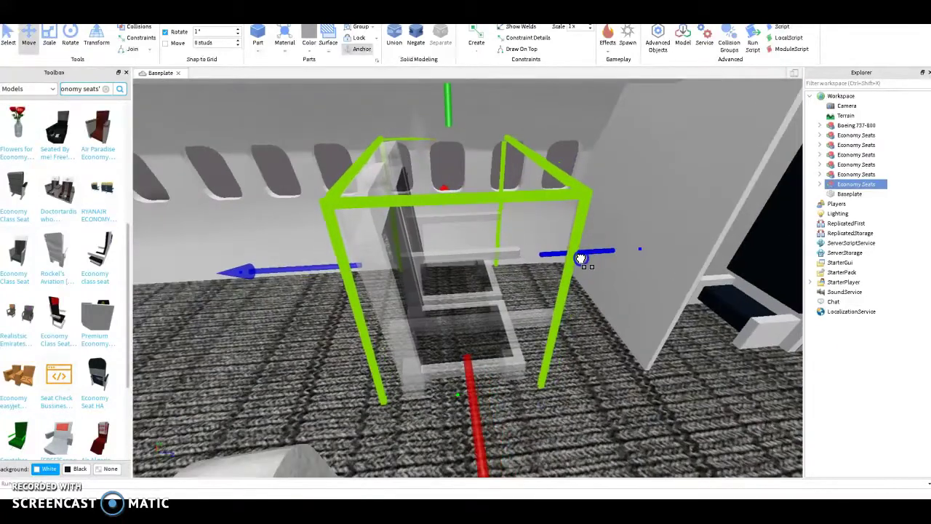
# - Add four more Economy Seats copies back along the aisle and fly down it to check the rows
pyautogui.hotkey('ctrl', 'd')
pyautogui.moveTo(586, 255)
pyautogui.mouseDown()
pyautogui.moveTo(572, 263)
pyautogui.moveTo(540, 254)
pyautogui.moveTo(580, 225)
pyautogui.mouseUp()
pyautogui.hotkey('ctrl', 'd')
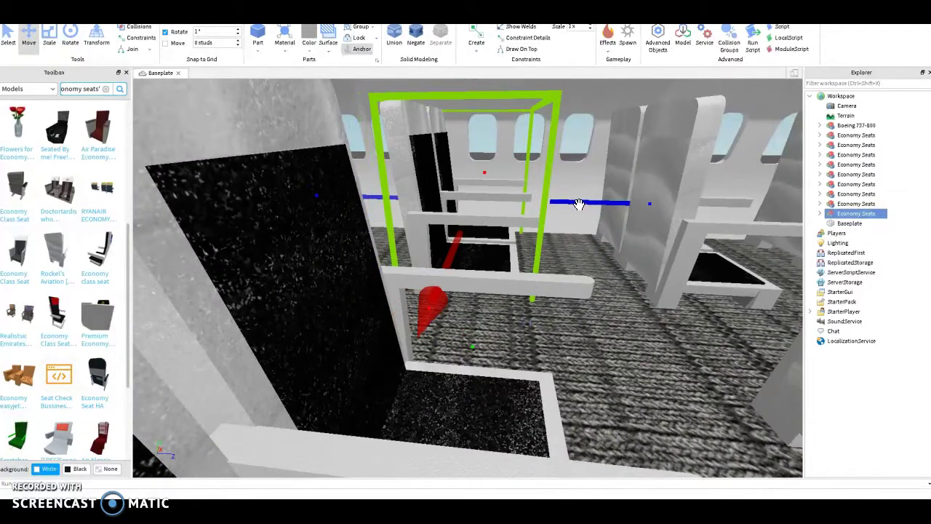
pyautogui.hotkey('ctrl', 'd')
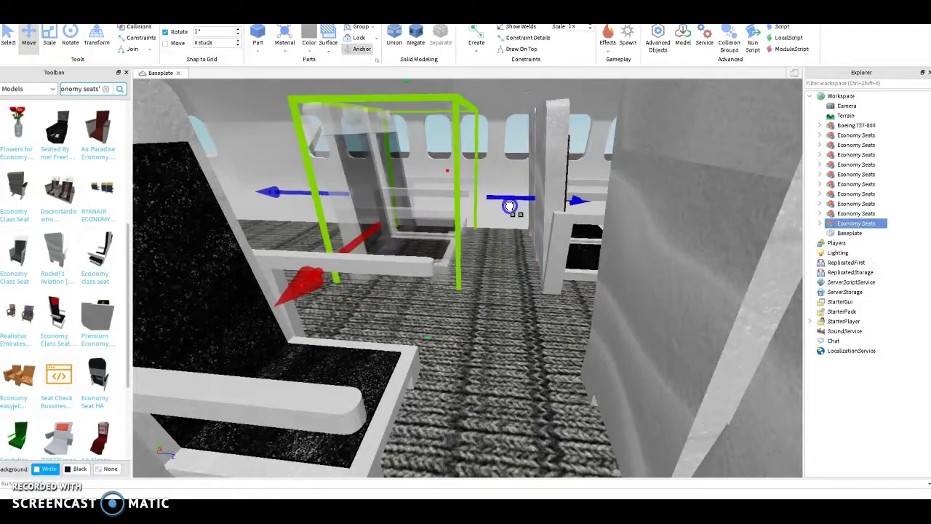
pyautogui.hotkey('ctrl', 'd')
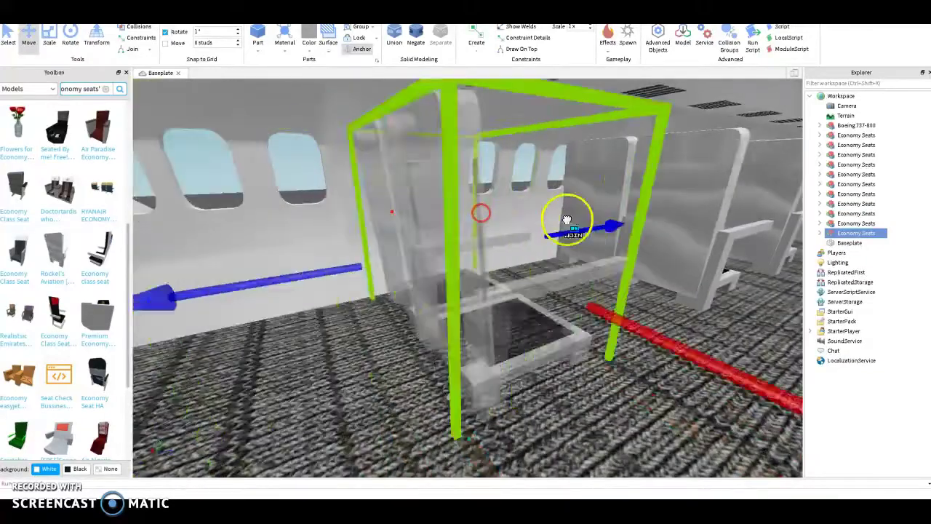
pyautogui.moveTo(566, 219); pyautogui.dragTo(737, 205, button='right')
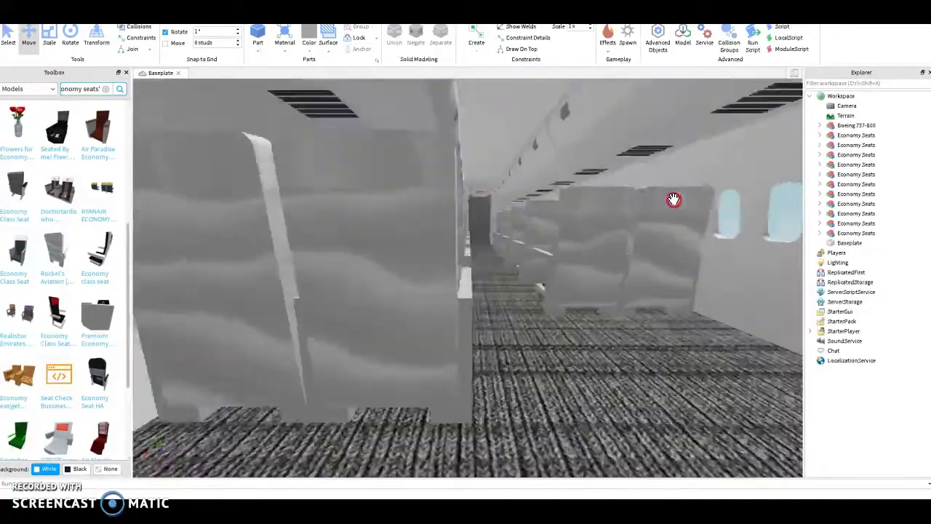
pyautogui.moveTo(705, 219); pyautogui.dragTo(675, 201, button='right')
pyautogui.press('w')
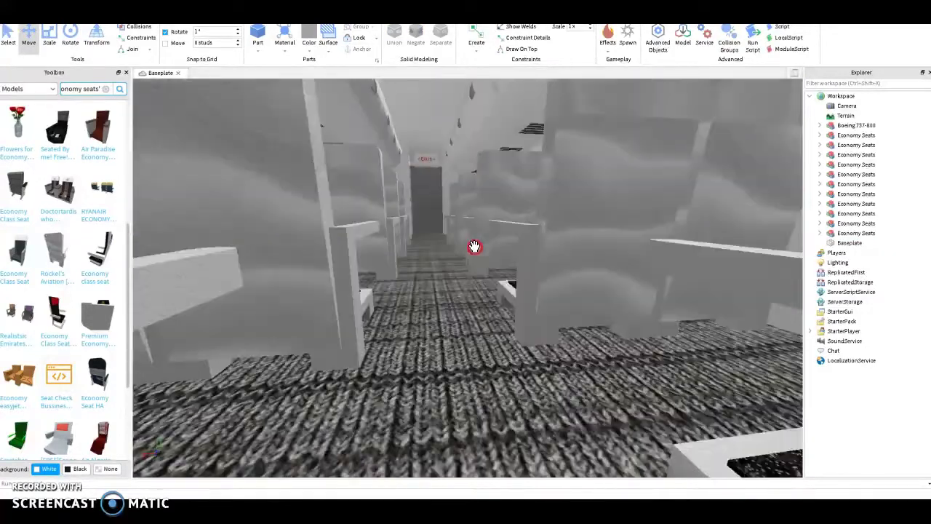
pyautogui.moveTo(475, 247); pyautogui.dragTo(482, 172, button='right')
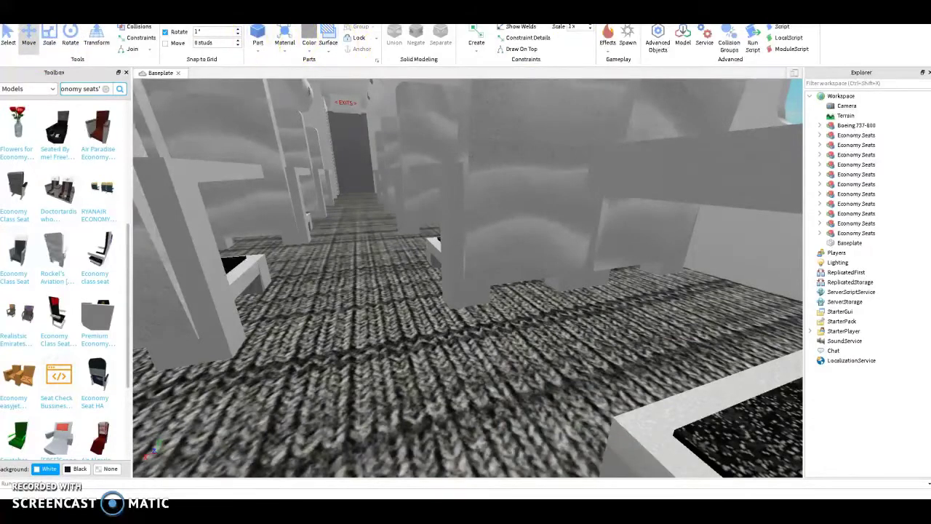
# - Insert a Wedge part from the Model tab's Part dropdown, deleting a stray block first
pyautogui.click(182, 40)
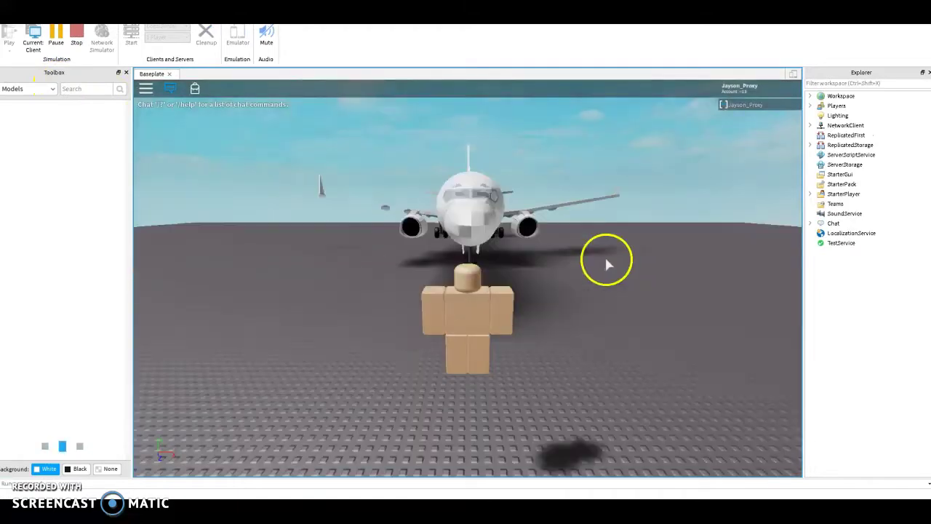
pyautogui.moveTo(607, 259); pyautogui.dragTo(607, 263, button='right')
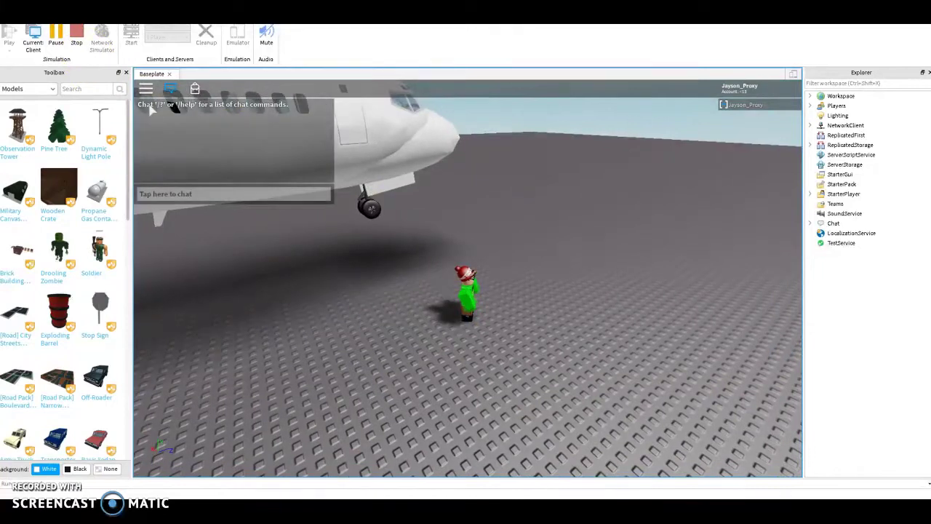
pyautogui.click(94, 46)
pyautogui.click(255, 33)
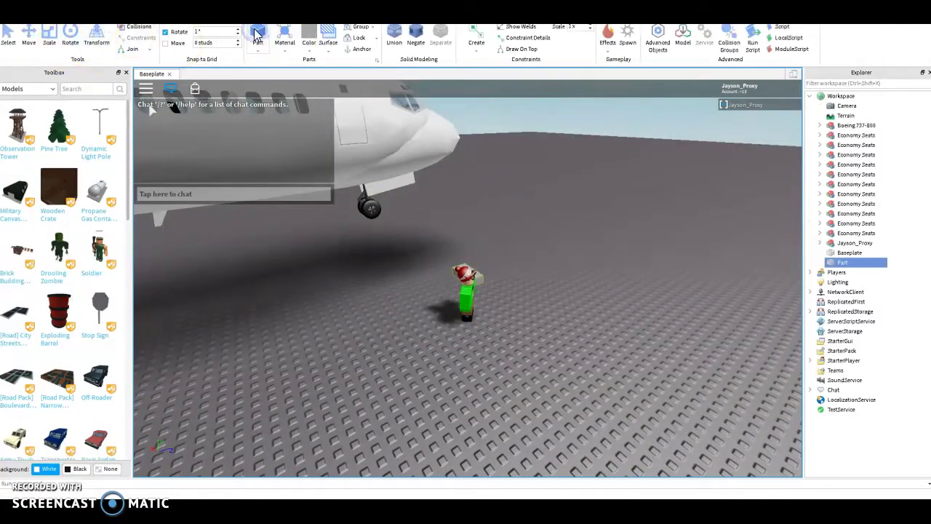
pyautogui.press('Delete')
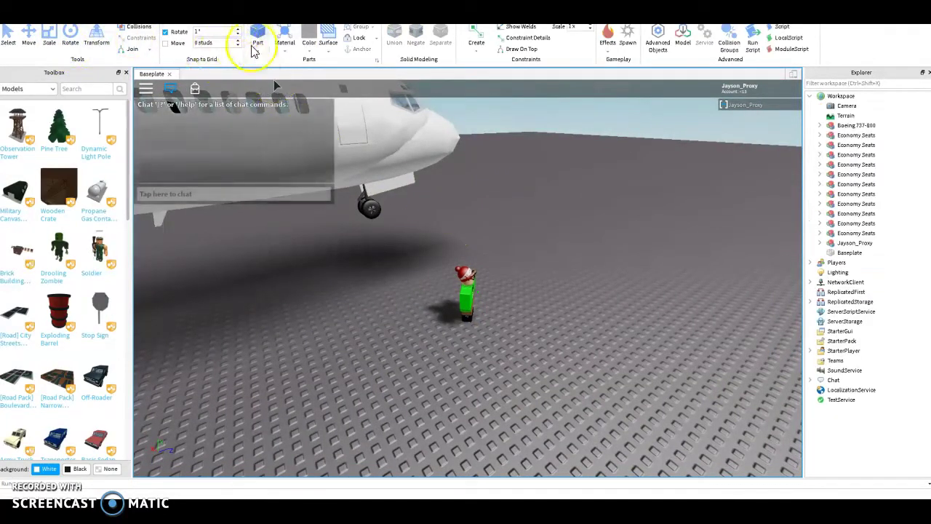
pyautogui.click(257, 50)
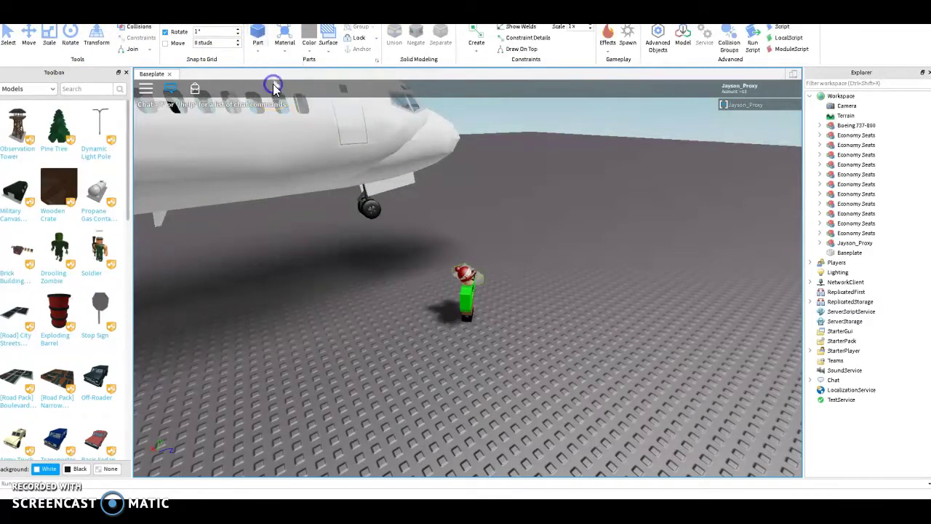
pyautogui.moveTo(273, 83); pyautogui.dragTo(413, 190, button='right')
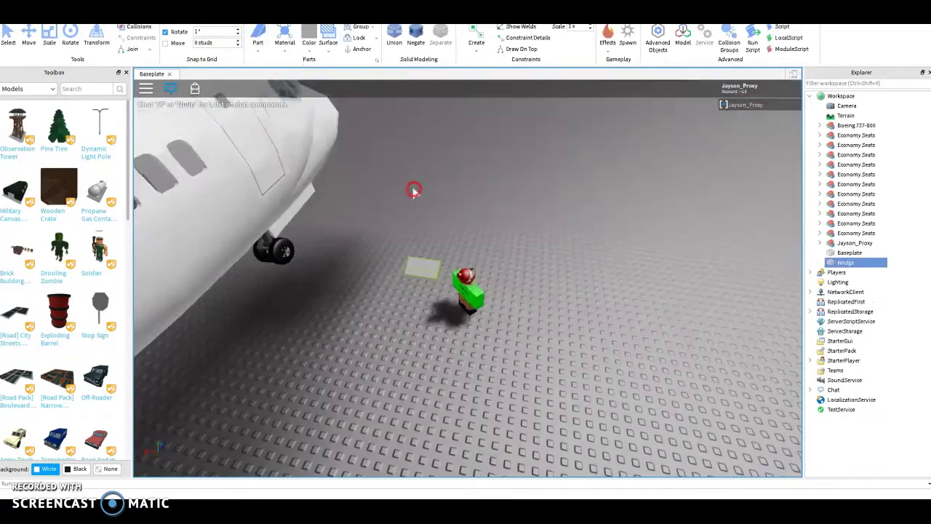
# - Place the wedge beside the character and scale it into a long ramp against the plane
pyautogui.click(8, 37)
pyautogui.click(424, 271)
pyautogui.moveTo(428, 268); pyautogui.dragTo(422, 308)
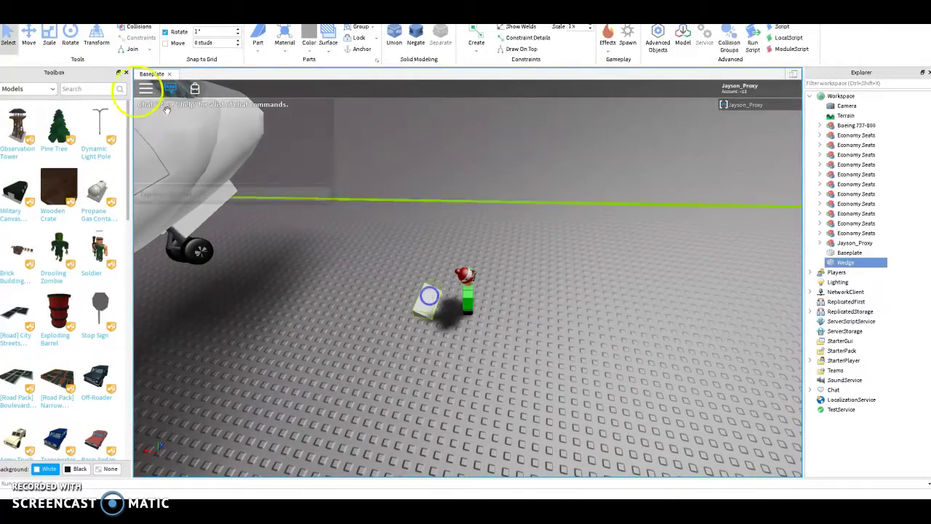
pyautogui.click(49, 35)
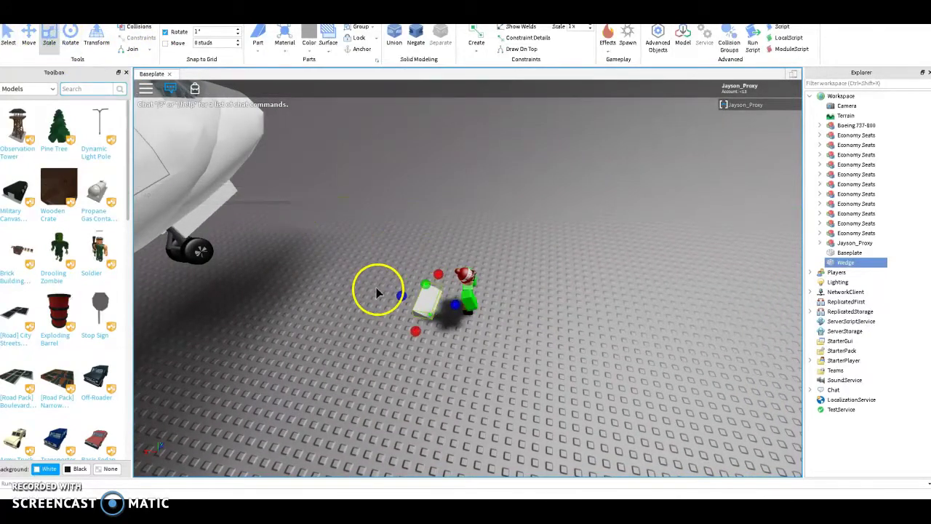
pyautogui.moveTo(400, 294); pyautogui.dragTo(228, 251)
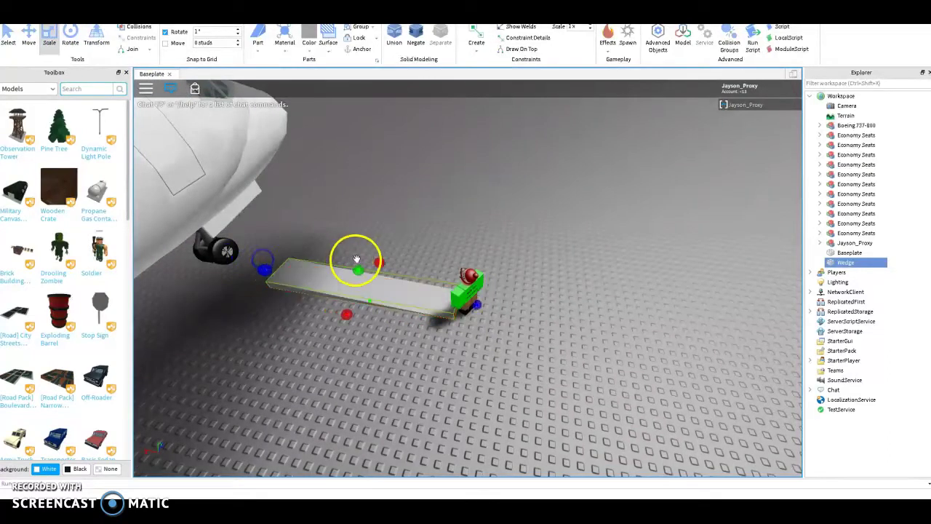
pyautogui.moveTo(361, 270); pyautogui.dragTo(413, 147)
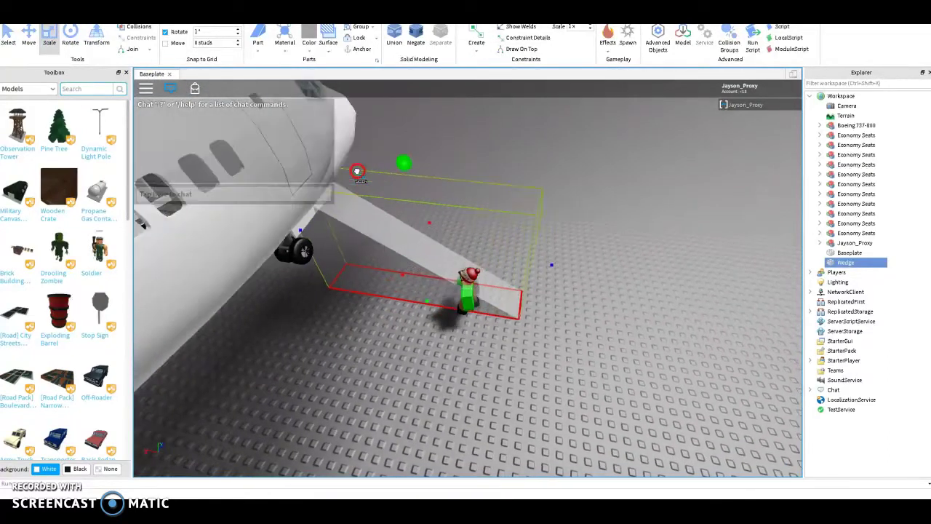
pyautogui.moveTo(413, 146); pyautogui.dragTo(372, 216, button='right')
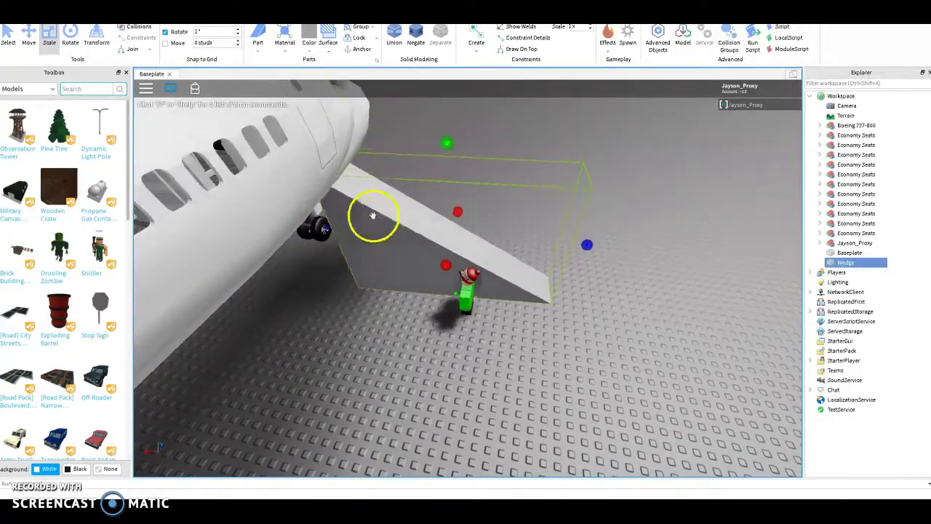
pyautogui.moveTo(329, 229); pyautogui.dragTo(339, 228)
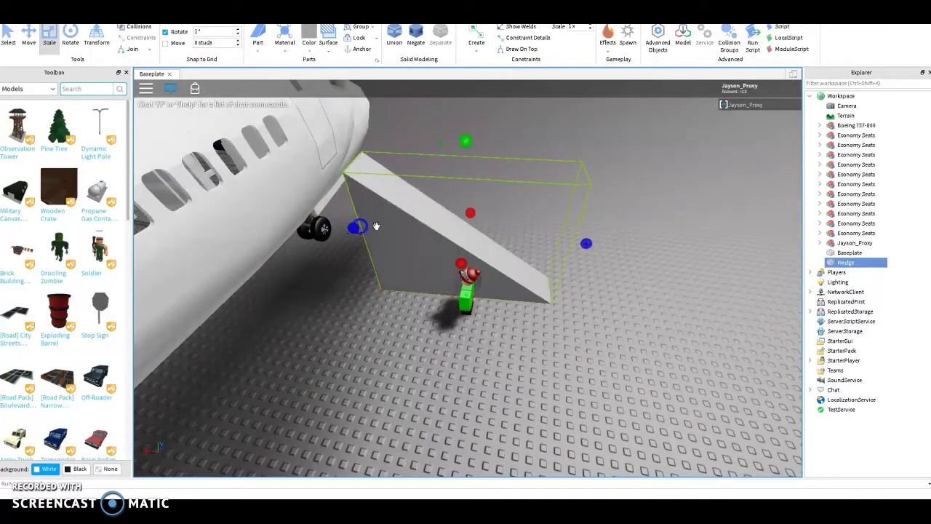
pyautogui.moveTo(357, 227)
pyautogui.mouseDown(button='right')
pyautogui.moveTo(395, 230)
pyautogui.moveTo(432, 267)
pyautogui.mouseUp(button='right')
# - Fly the camera down the cabin aisle and into the cockpit toward the plane's nose
pyautogui.scroll(5, 432, 266)
pyautogui.click(18, 40)
pyautogui.click(28, 38)
pyautogui.moveTo(587, 238); pyautogui.dragTo(468, 280, button='right')
pyautogui.scroll(5, 468, 281)
pyautogui.scroll(3, 468, 280)
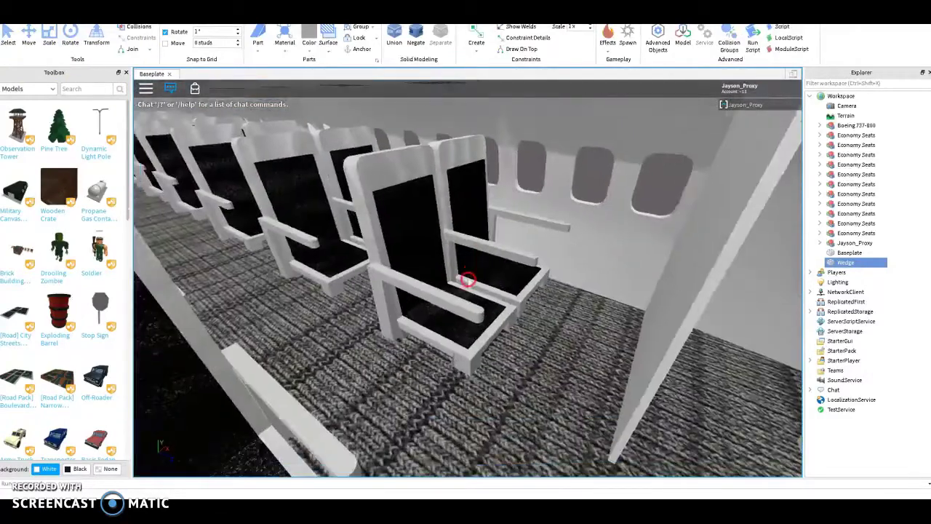
pyautogui.scroll(3, 468, 281)
pyautogui.scroll(3, 468, 281)
pyautogui.scroll(3, 467, 281)
pyautogui.scroll(3, 468, 280)
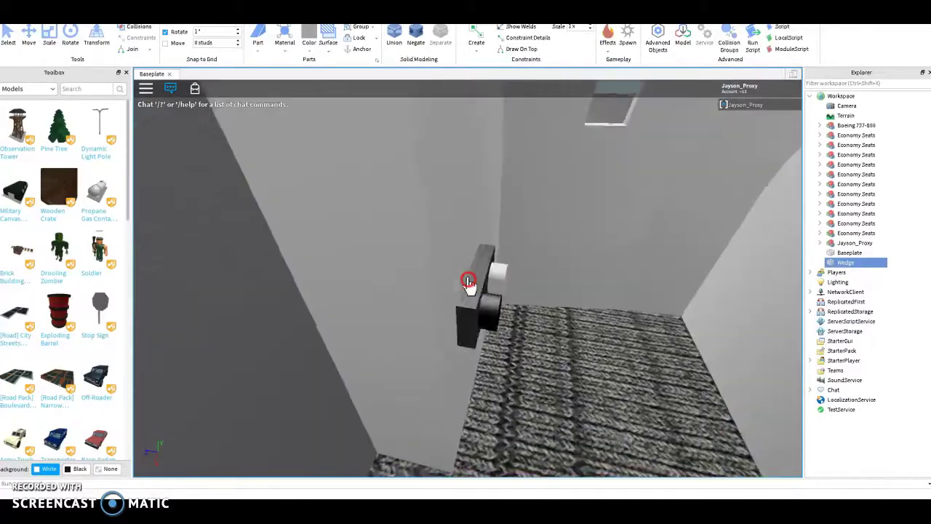
pyautogui.moveTo(468, 281); pyautogui.dragTo(468, 281, button='right')
pyautogui.scroll(3, 468, 281)
pyautogui.scroll(3, 468, 281)
pyautogui.scroll(3, 468, 281)
pyautogui.scroll(3, 468, 281)
pyautogui.scroll(-5, 469, 284)
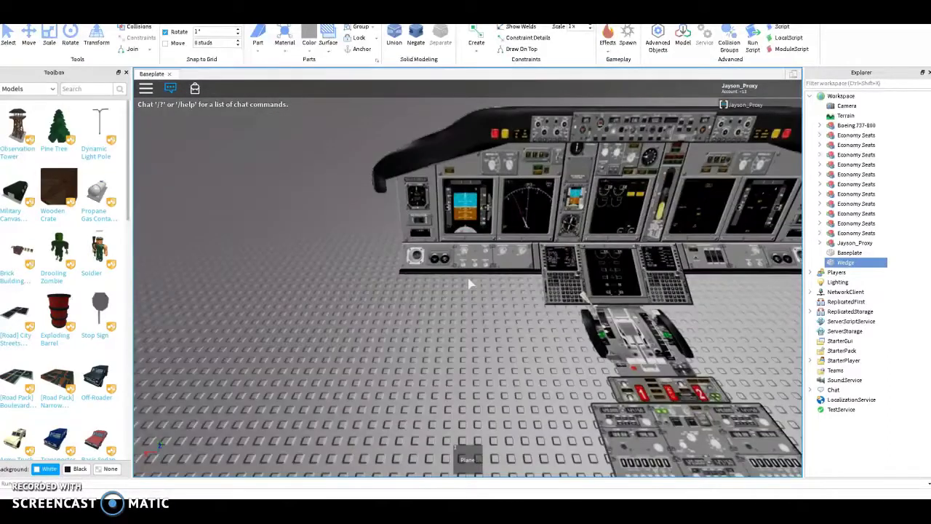
pyautogui.moveTo(470, 283); pyautogui.dragTo(476, 302, button='right')
pyautogui.scroll(-5, 468, 285)
# - Board the plane, dismiss the Controls help, and lower the throttle a little
pyautogui.click(474, 272)
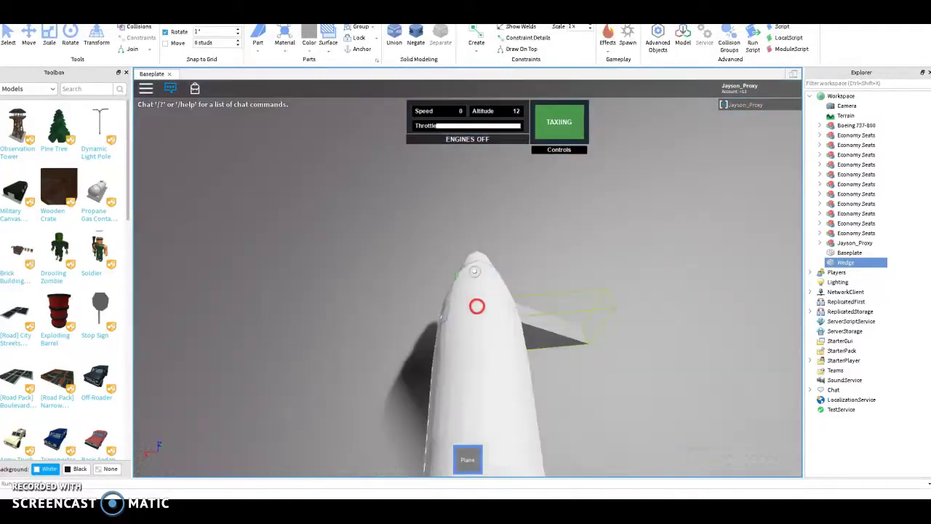
pyautogui.click(549, 151)
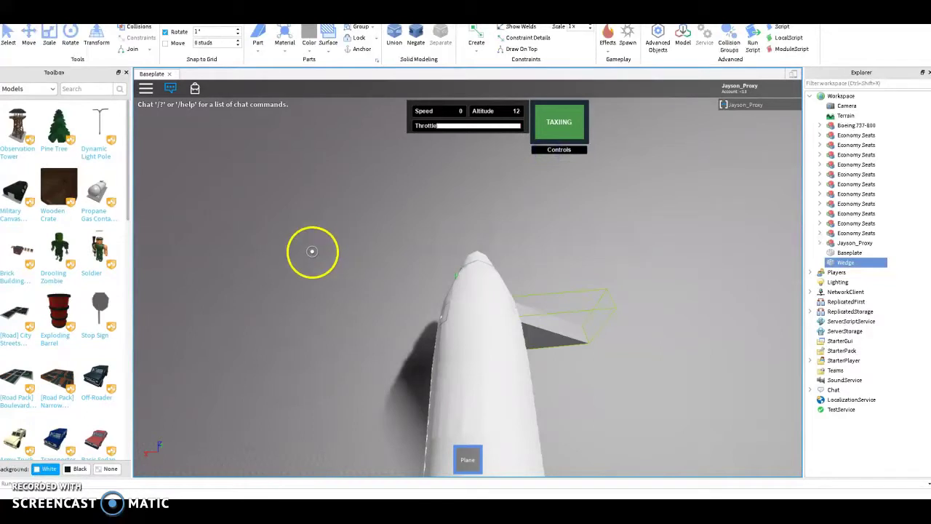
pyautogui.press('s')
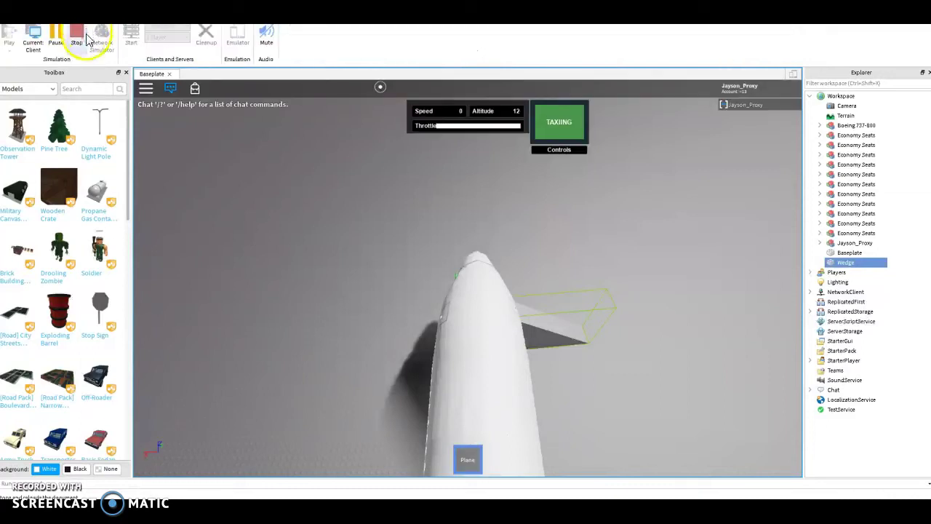
# - Stop the playtest, pull the view out to the plane's exterior and clear the selection
pyautogui.click(88, 40)
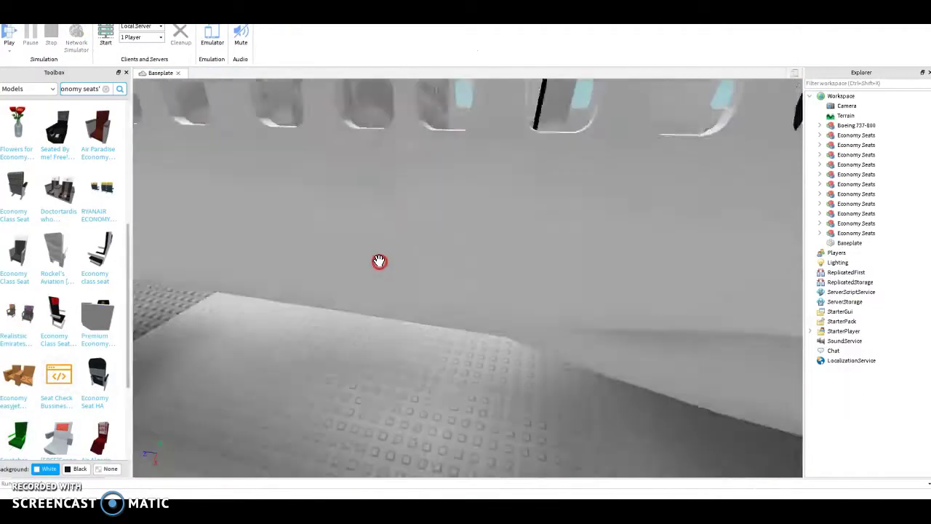
pyautogui.scroll(10, 379, 261)
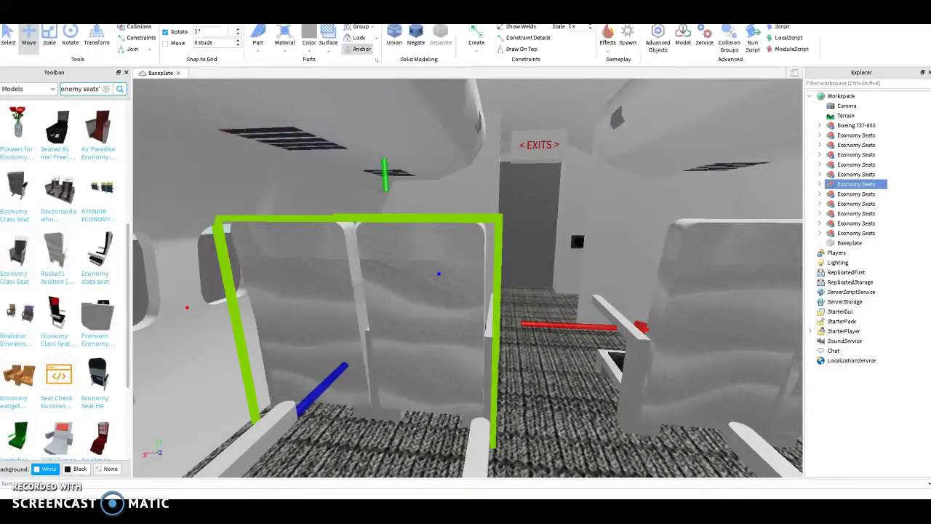
pyautogui.moveTo(640, 255); pyautogui.dragTo(640, 255, button='right')
pyautogui.scroll(-5, 641, 255)
pyautogui.click(460, 119)
# - Line the view up along the cabin windows and Ctrl-select every Economy Seats group
pyautogui.scroll(3, 460, 120)
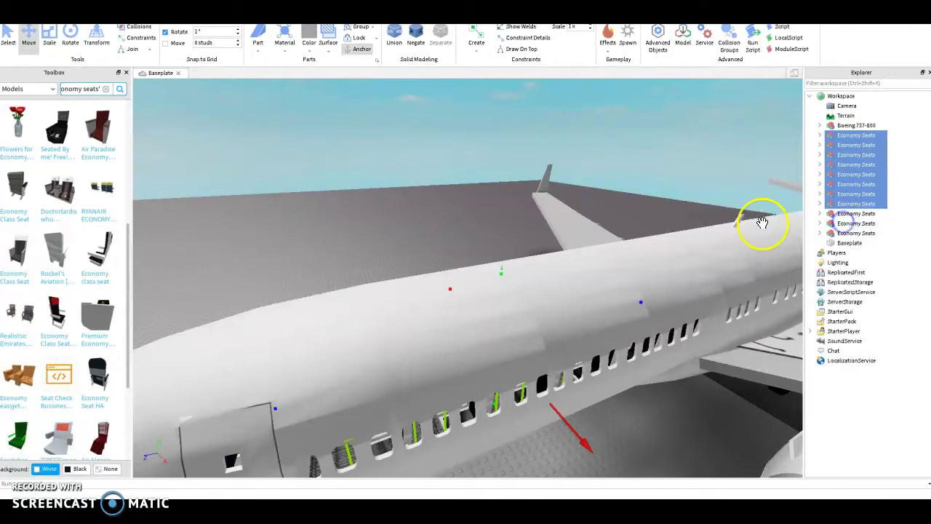
pyautogui.scroll(5, 745, 226)
pyautogui.scroll(-5, 731, 227)
pyautogui.moveTo(731, 227); pyautogui.dragTo(735, 175, button='right')
pyautogui.scroll(5, 667, 192)
pyautogui.scroll(2, 655, 196)
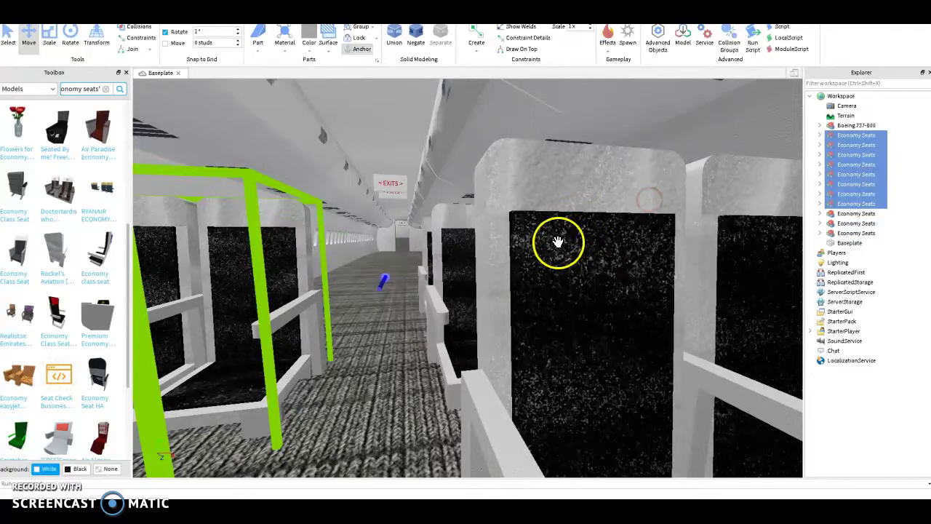
pyautogui.scroll(-3, 558, 242)
pyautogui.keyDown('ctrl'); pyautogui.click(534, 272); pyautogui.keyUp('ctrl')
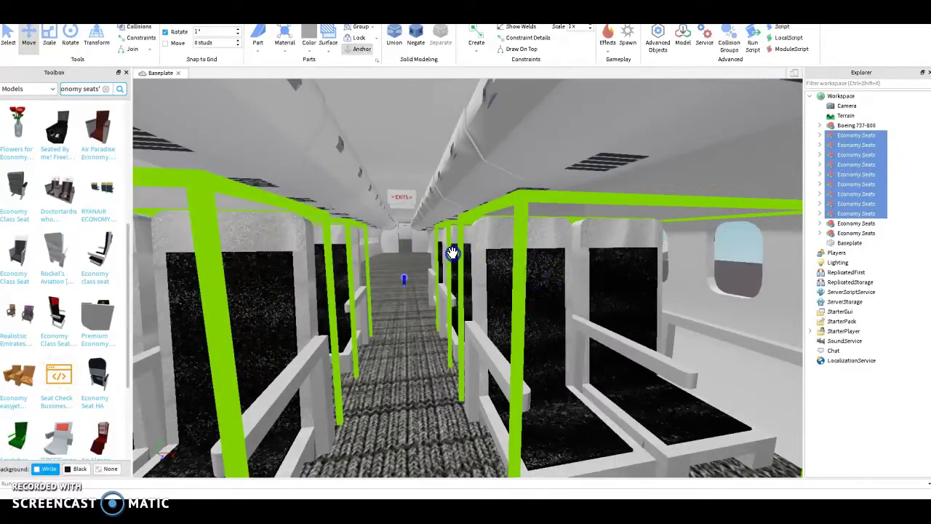
pyautogui.keyDown('ctrl'); pyautogui.click(447, 301); pyautogui.keyUp('ctrl')
pyautogui.keyDown('ctrl'); pyautogui.click(453, 254); pyautogui.keyUp('ctrl')
pyautogui.scroll(-10, 436, 259)
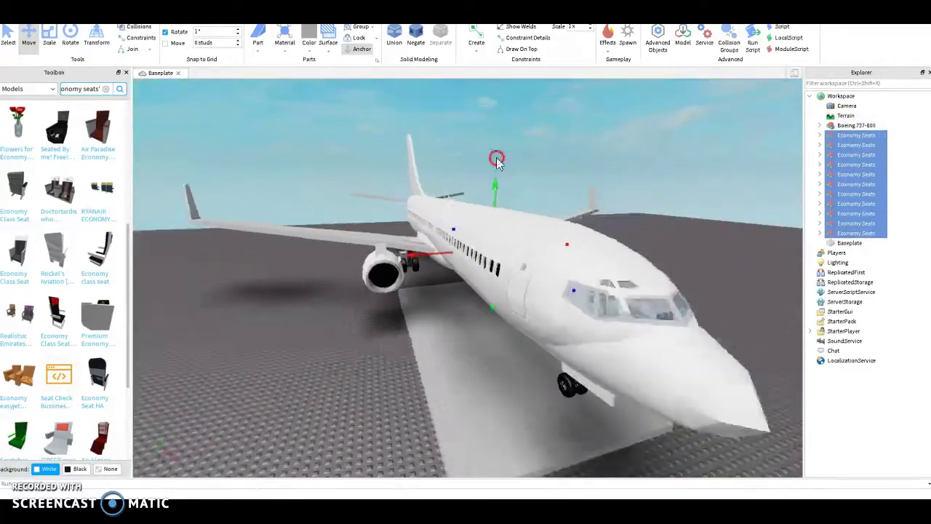
# - Expand Boeing 737-800 > PlaneKit > Plane in Explorer and drop the Economy Seats onto Body
pyautogui.moveTo(497, 161); pyautogui.dragTo(592, 141, button='right')
pyautogui.click(820, 126)
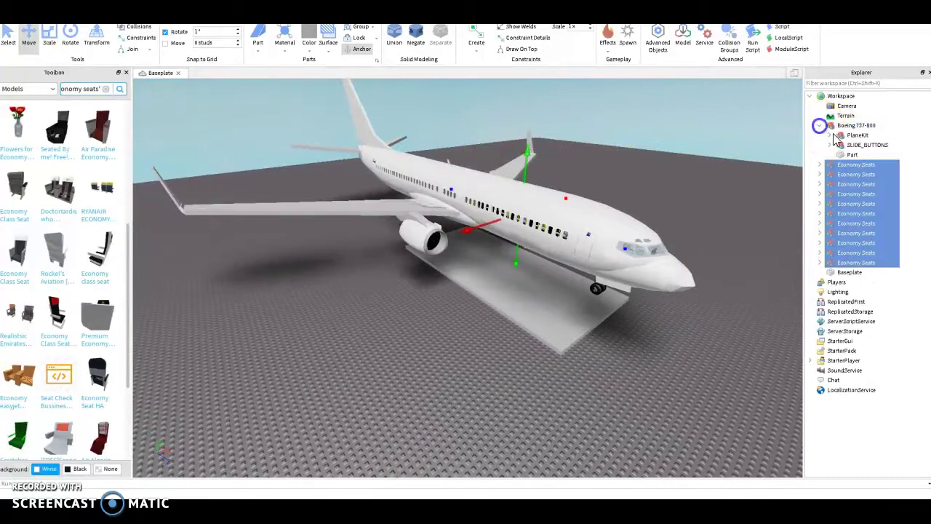
pyautogui.click(830, 136)
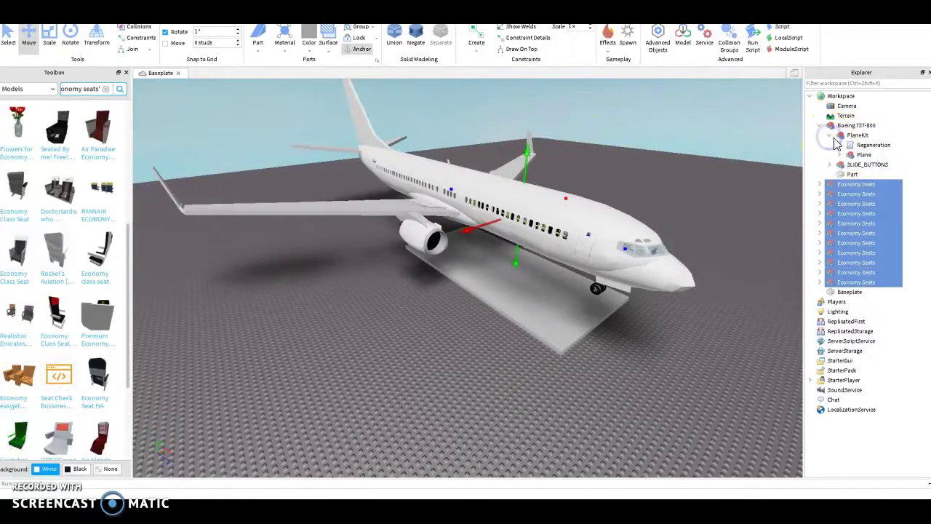
pyautogui.click(841, 155)
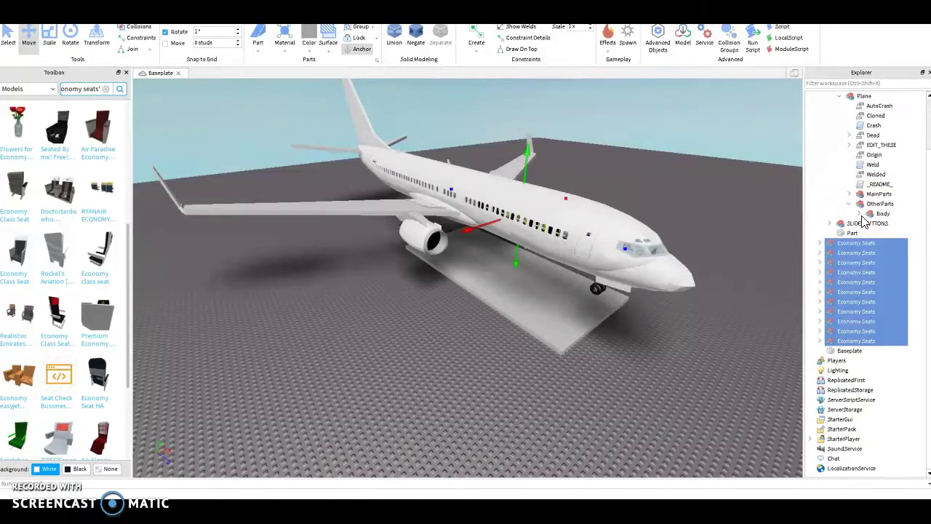
pyautogui.scroll(3, 873, 218)
pyautogui.scroll(2, 873, 218)
pyautogui.scroll(-5, 871, 225)
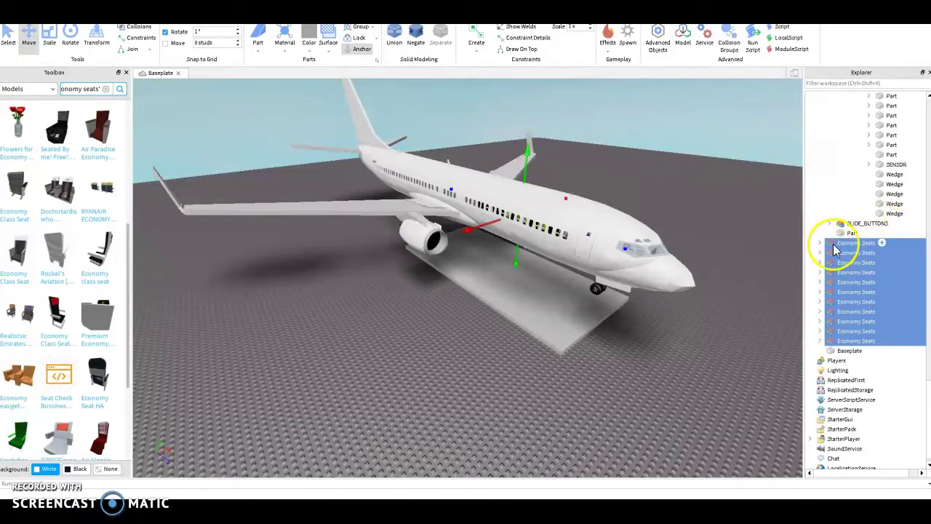
pyautogui.moveTo(834, 247); pyautogui.dragTo(891, 267)
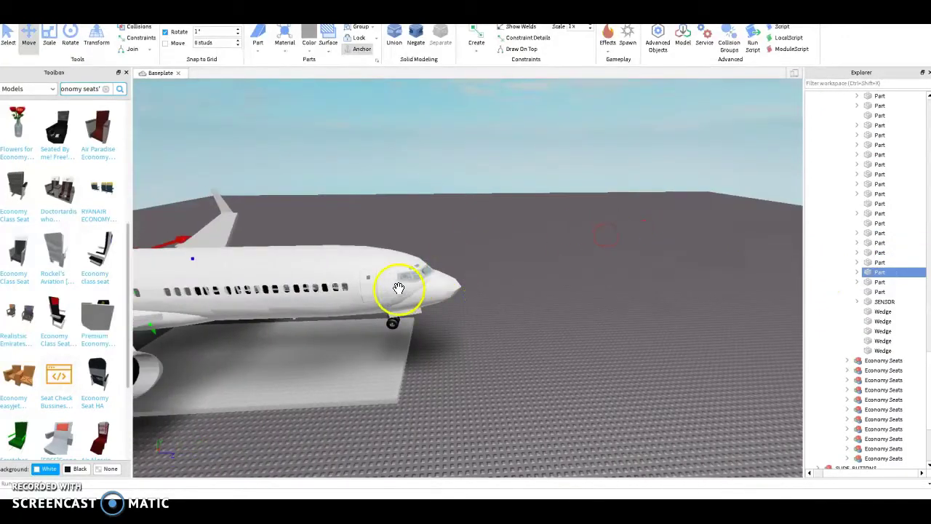
pyautogui.click(409, 304)
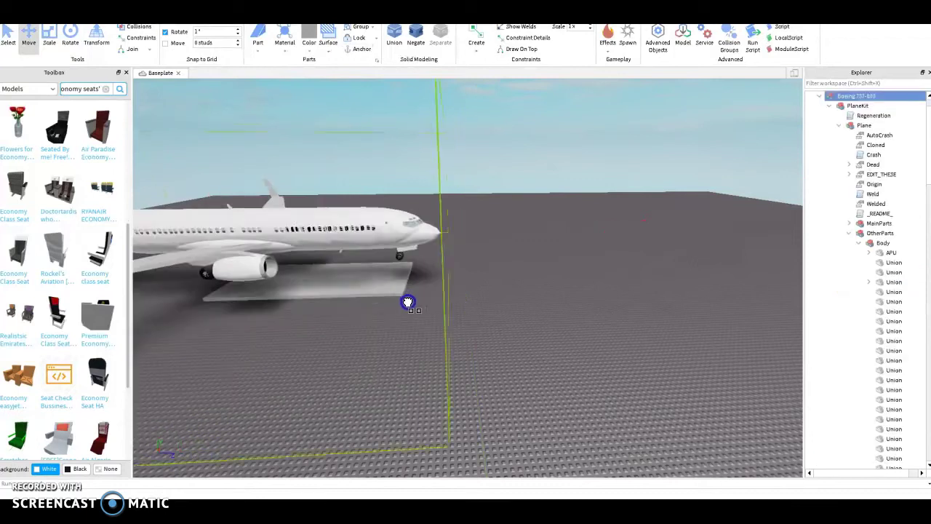
# - Orbit and zoom around the airliner's exterior, wing and engine, then into the seated cabin
pyautogui.moveTo(410, 303); pyautogui.dragTo(486, 222, button='right')
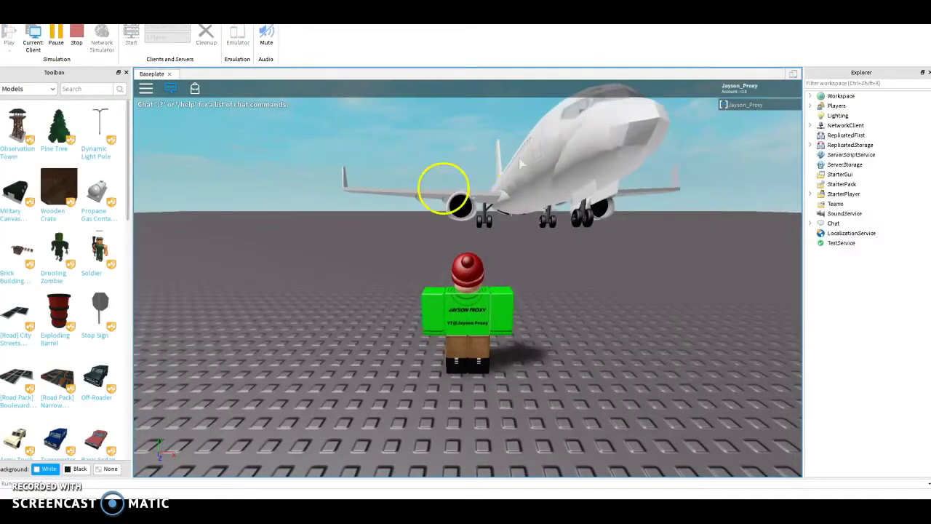
pyautogui.moveTo(368, 270)
pyautogui.mouseDown(button='right')
pyautogui.moveTo(468, 222)
pyautogui.moveTo(462, 209)
pyautogui.mouseUp(button='right')
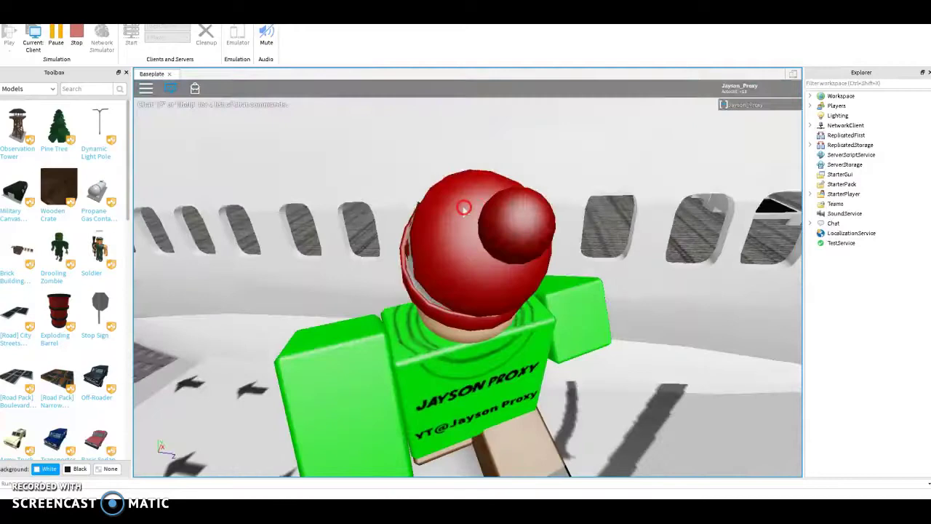
pyautogui.moveTo(463, 209); pyautogui.dragTo(471, 281, button='right')
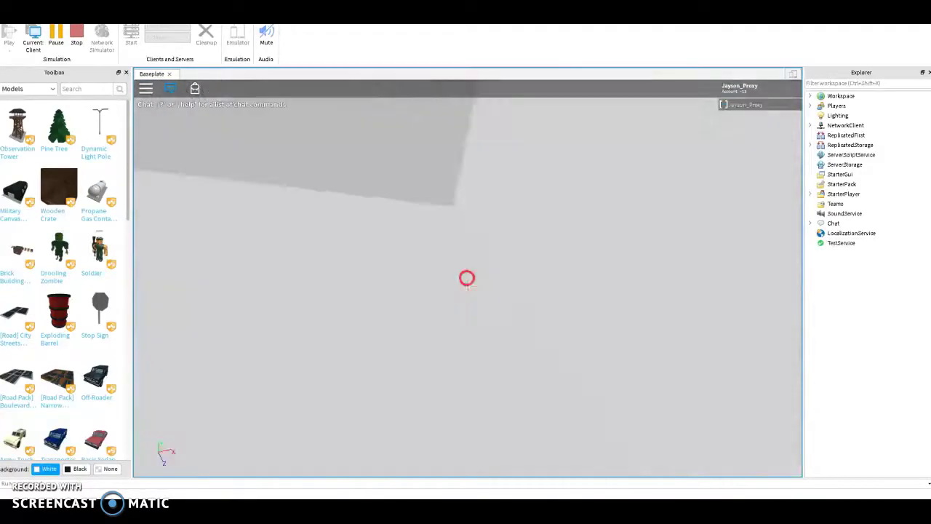
pyautogui.moveTo(468, 280); pyautogui.dragTo(468, 280, button='right')
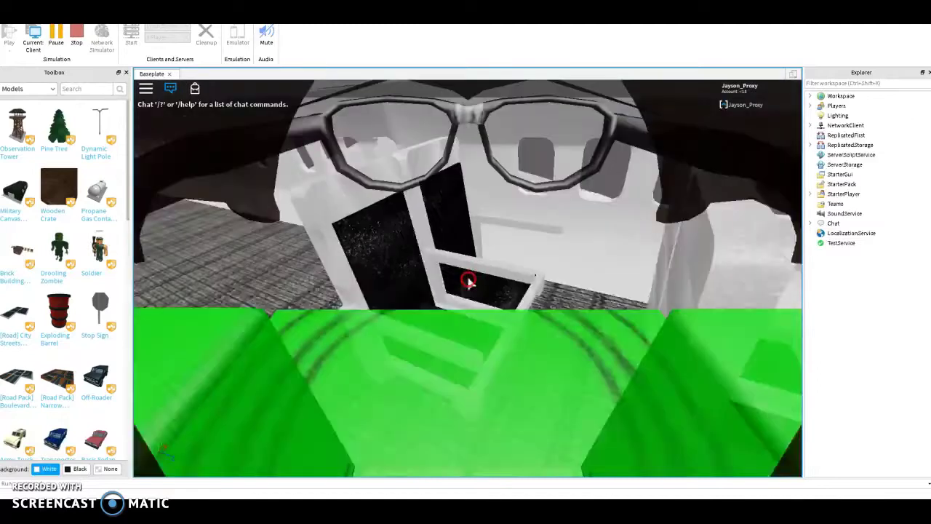
pyautogui.scroll(-3, 468, 280)
pyautogui.scroll(-3, 468, 280)
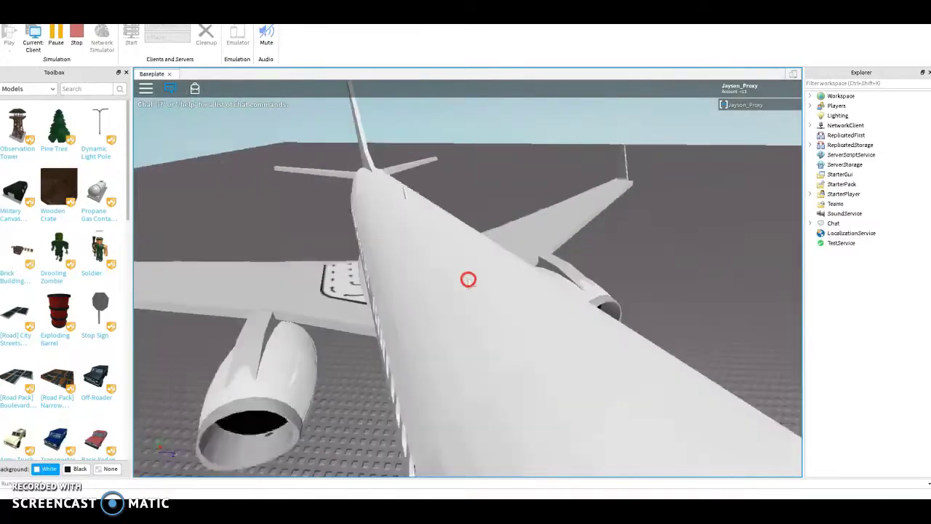
pyautogui.scroll(-3, 468, 281)
pyautogui.scroll(-2, 470, 281)
pyautogui.moveTo(470, 281); pyautogui.dragTo(468, 280, button='right')
pyautogui.scroll(5, 468, 279)
pyautogui.scroll(5, 468, 280)
pyautogui.scroll(5, 468, 280)
pyautogui.scroll(3, 468, 280)
pyautogui.scroll(3, 468, 281)
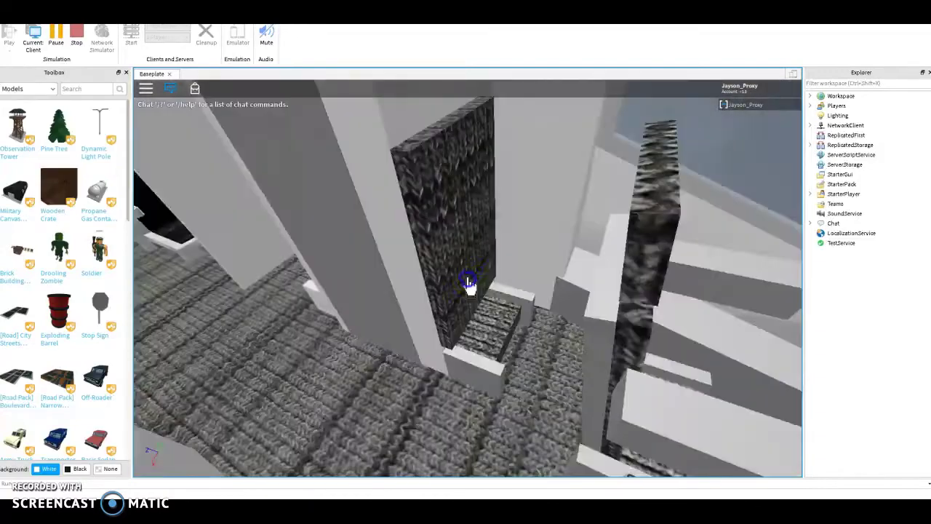
# - Take control of the plane with key 1 and raise the throttle to start taxiing
pyautogui.moveTo(469, 284); pyautogui.dragTo(469, 284, button='right')
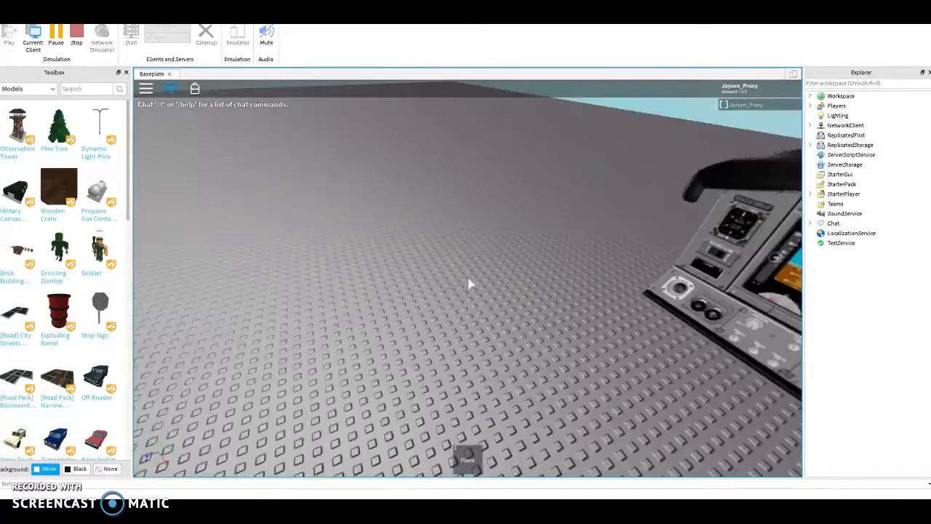
pyautogui.press('1')
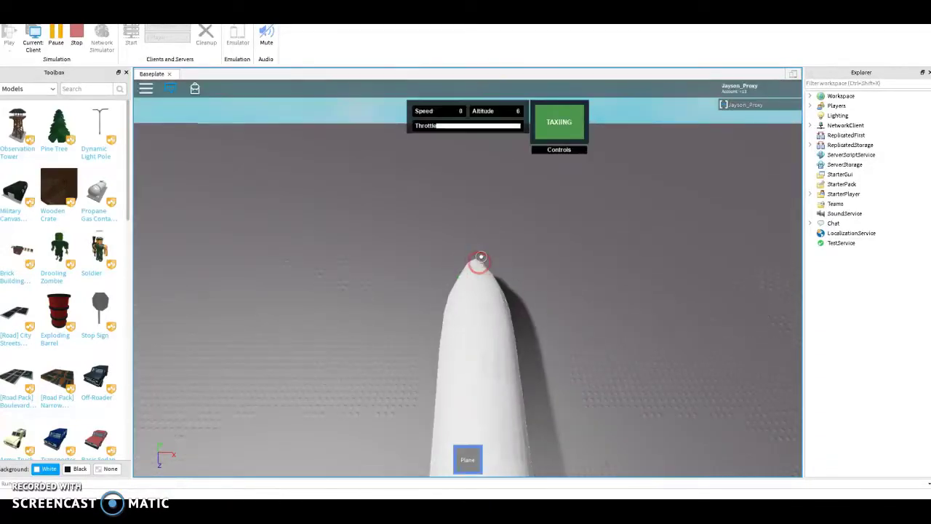
pyautogui.moveTo(481, 257); pyautogui.dragTo(460, 265, button='right')
pyautogui.press('w')
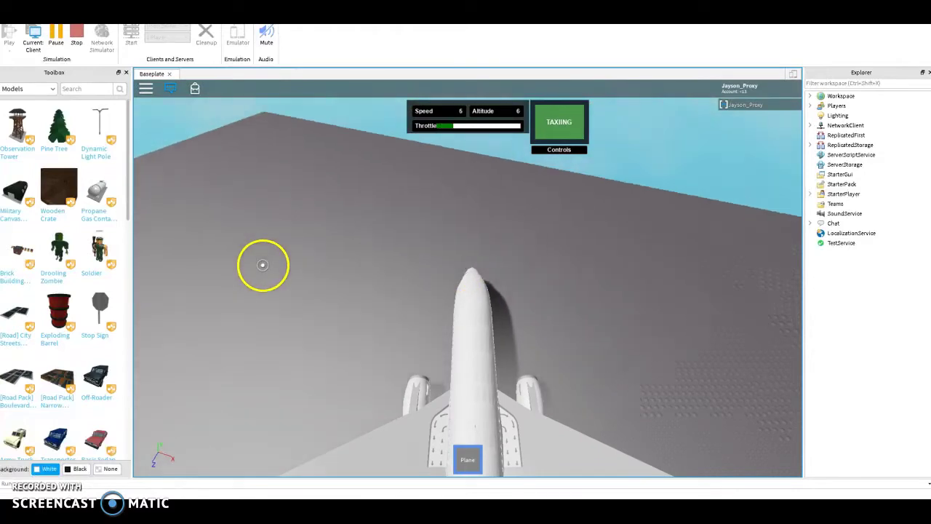
pyautogui.moveTo(308, 269); pyautogui.dragTo(312, 271, button='right')
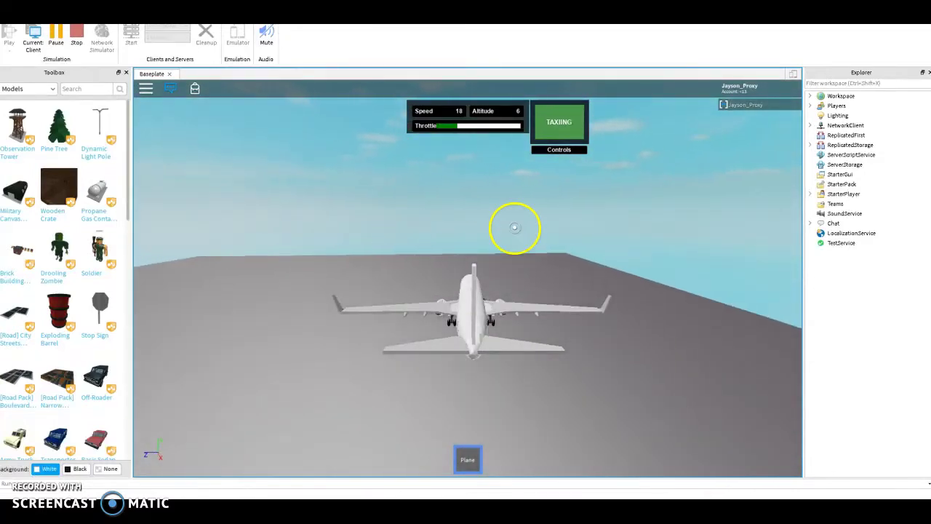
pyautogui.press('w')
pyautogui.moveTo(361, 237); pyautogui.dragTo(266, 227, button='right')
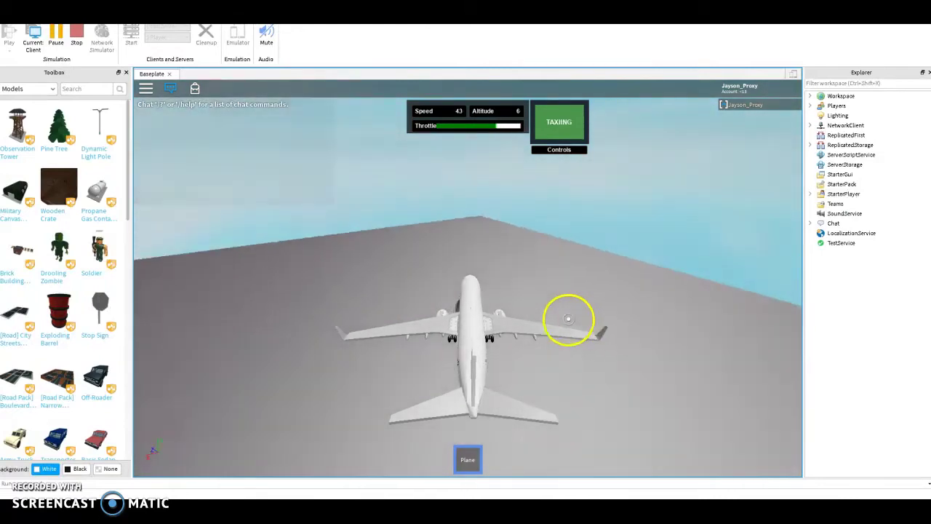
pyautogui.moveTo(419, 237); pyautogui.dragTo(278, 281, button='right')
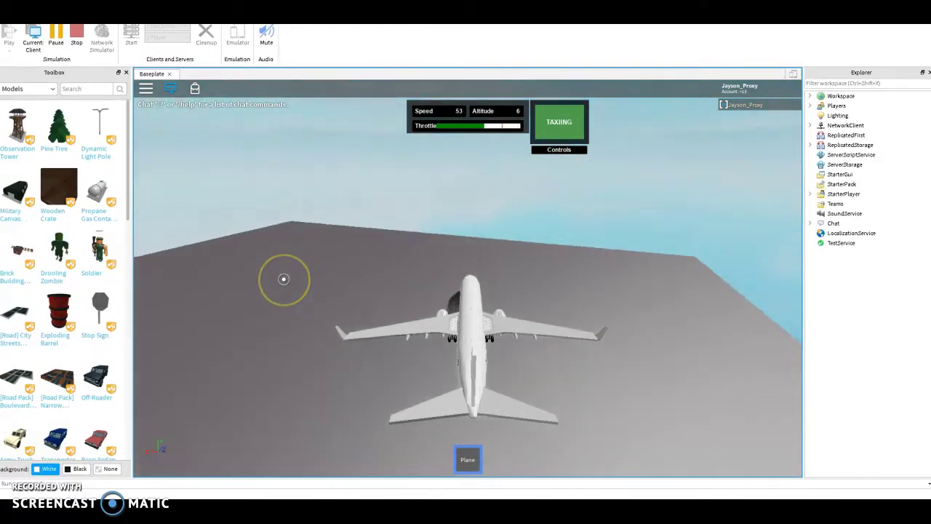
# - Steer left and right while accelerating toward full throttle for takeoff
pyautogui.press('a')
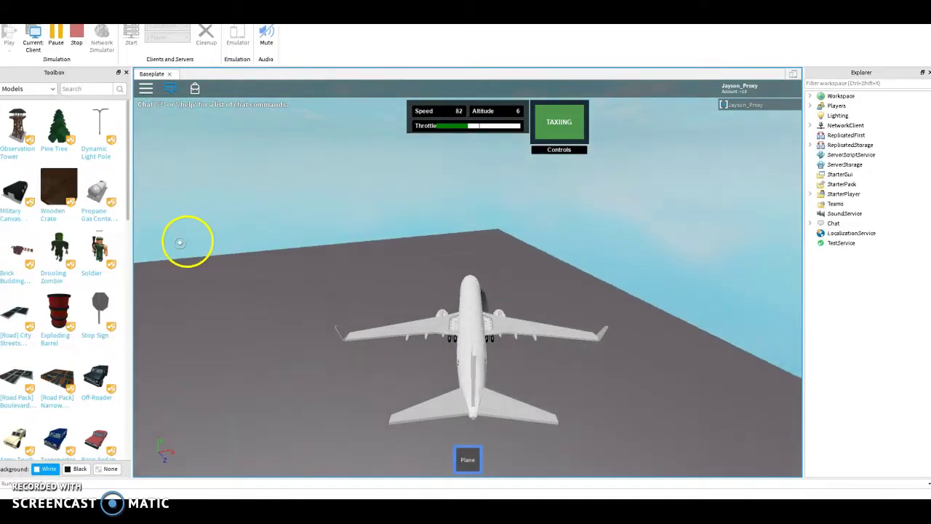
pyautogui.press('w')
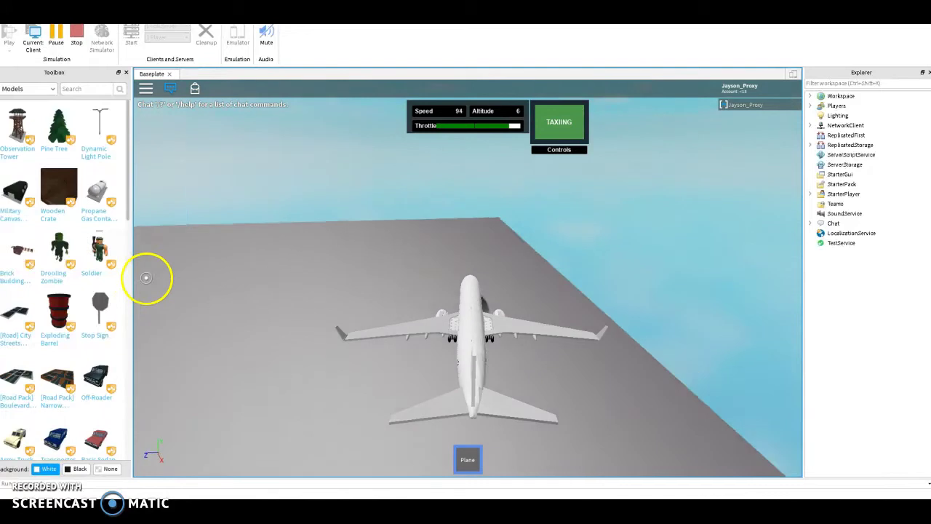
pyautogui.press('d')
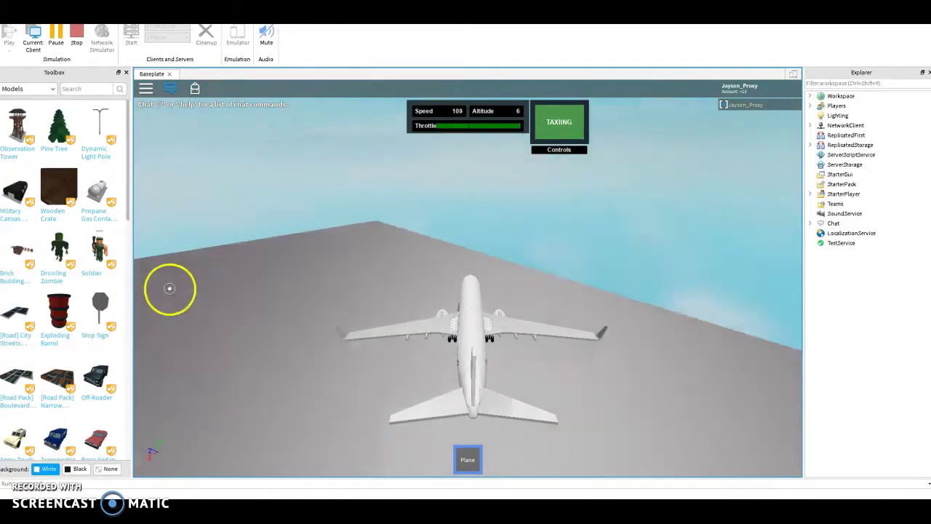
pyautogui.press('a')
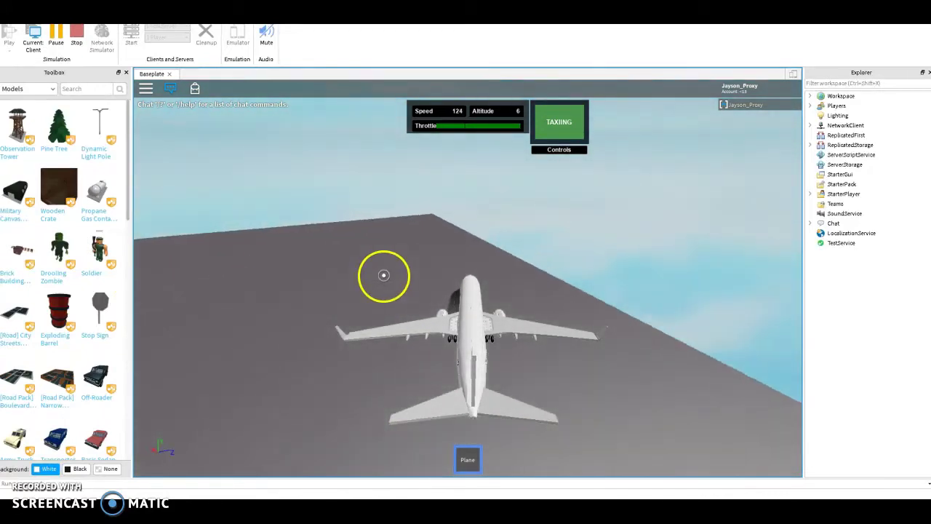
pyautogui.press('a')
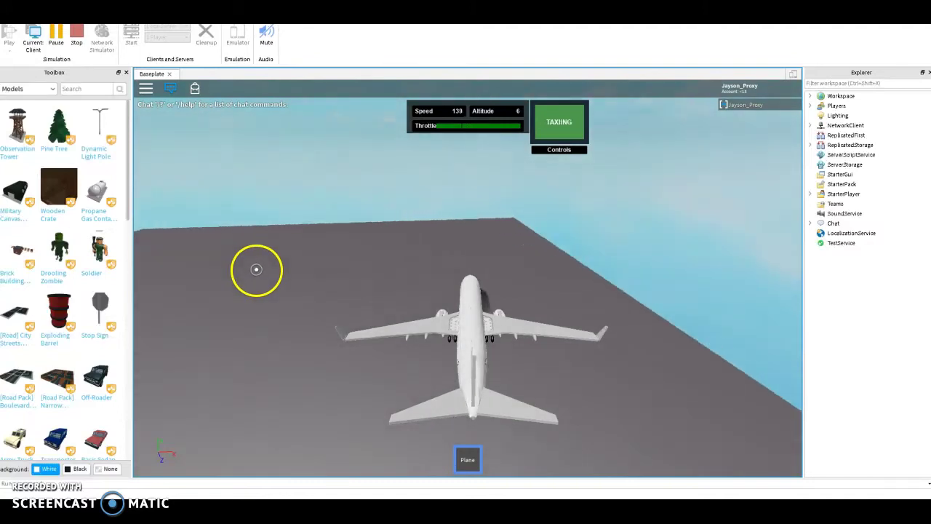
pyautogui.moveTo(246, 270); pyautogui.dragTo(224, 291, button='right')
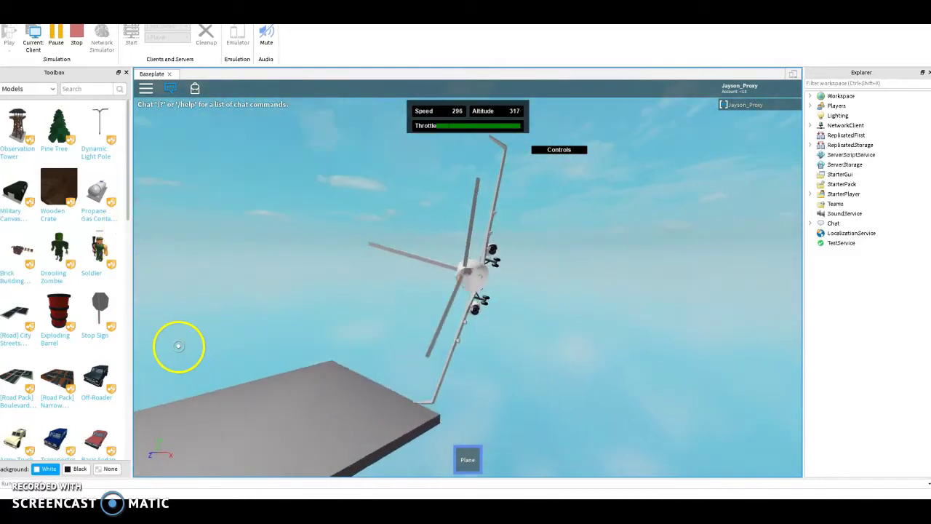
# - Open the Co-Pilot panel with C and switch Gear, Flaps, R Thrust and Ignition on
pyautogui.press('c')
pyautogui.click(489, 395)
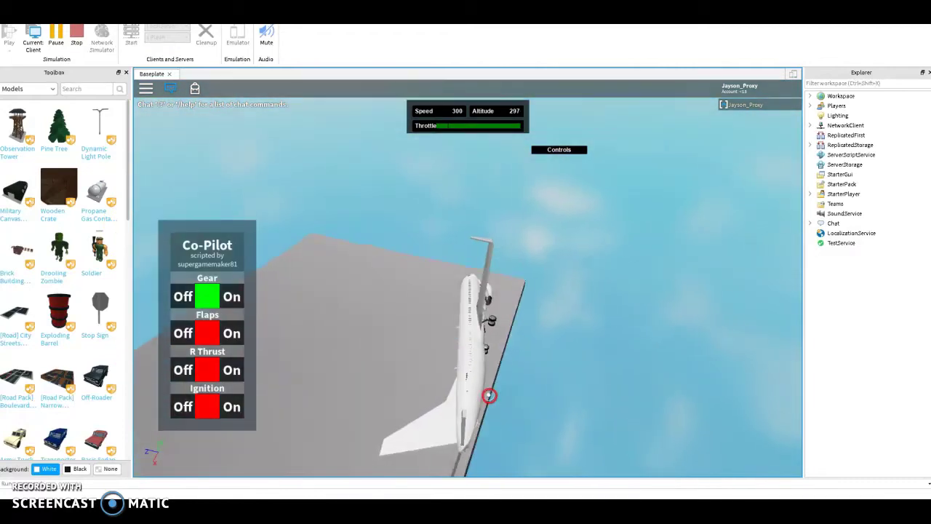
pyautogui.click(405, 356)
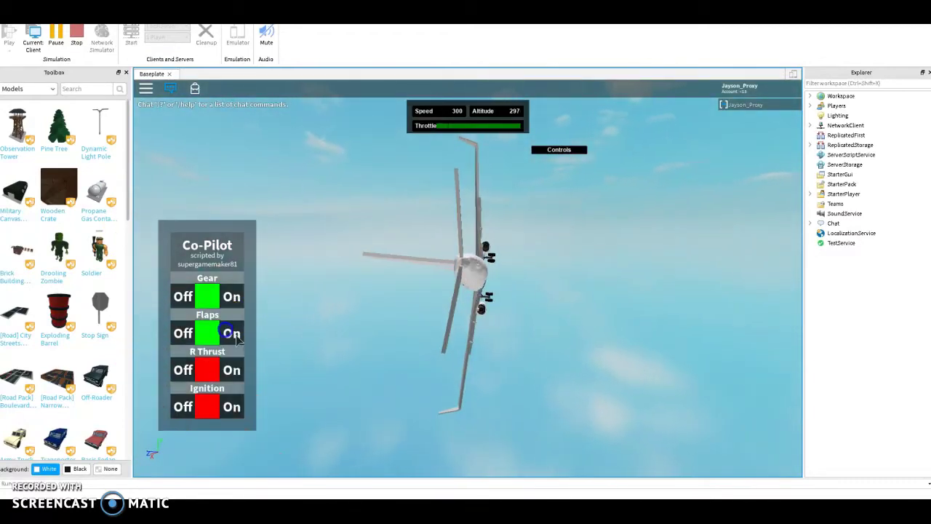
pyautogui.click(484, 391)
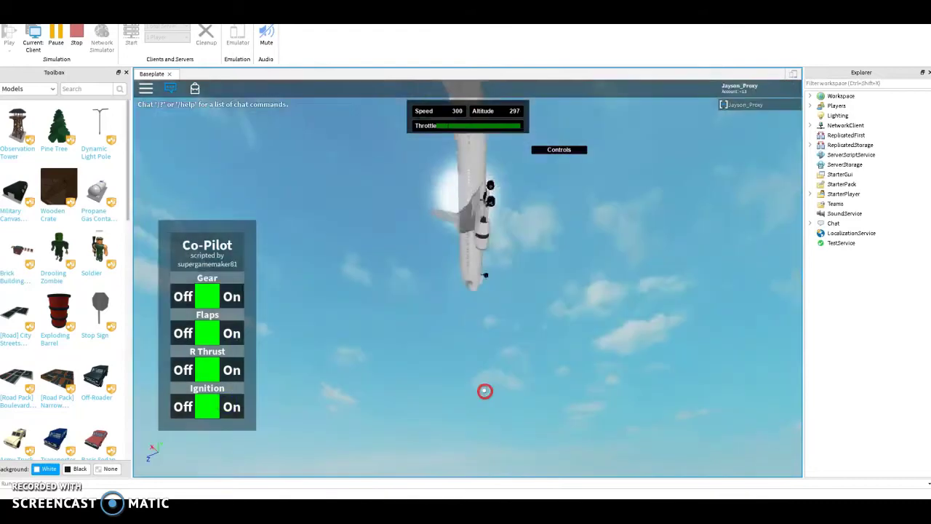
pyautogui.scroll(5, 484, 391)
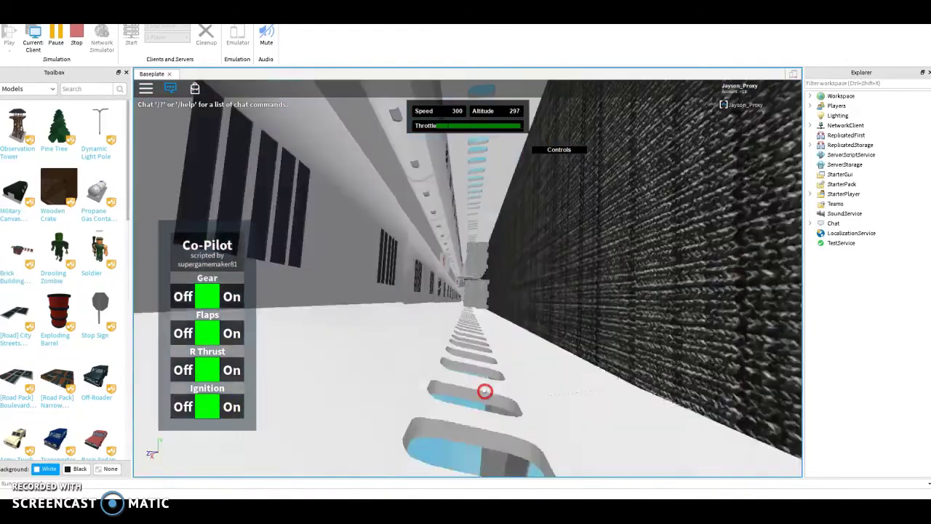
pyautogui.scroll(-2, 483, 390)
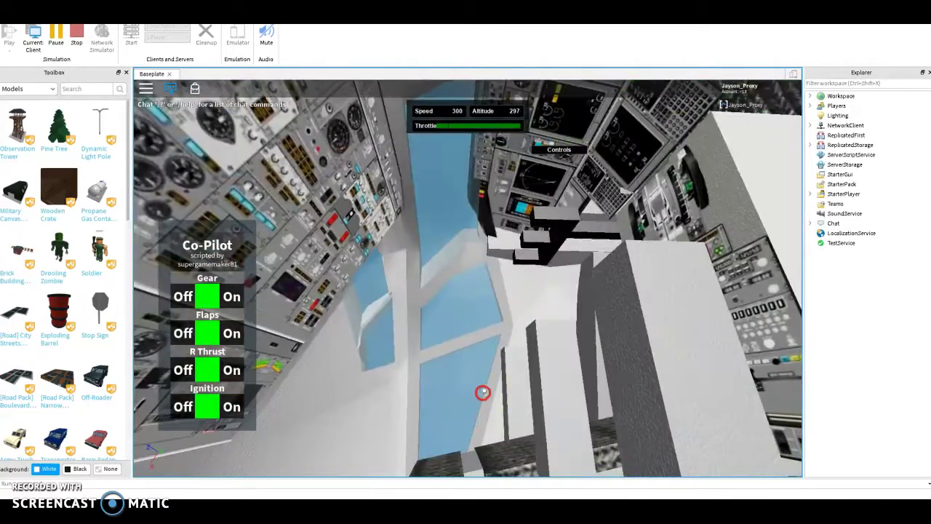
pyautogui.scroll(-2, 484, 390)
pyautogui.scroll(-2, 484, 391)
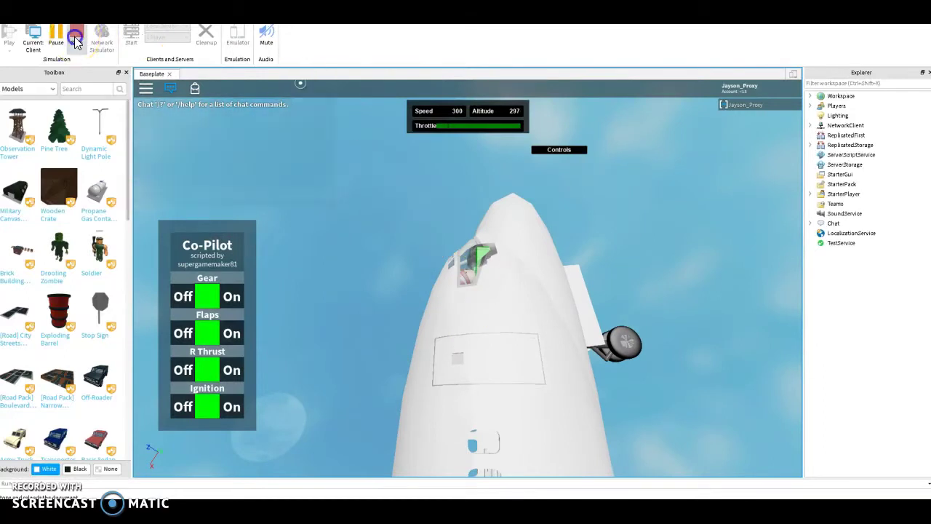
# - Stop the playtest and view the airliner in edit mode from above and behind
pyautogui.click(76, 41)
pyautogui.click(505, 267)
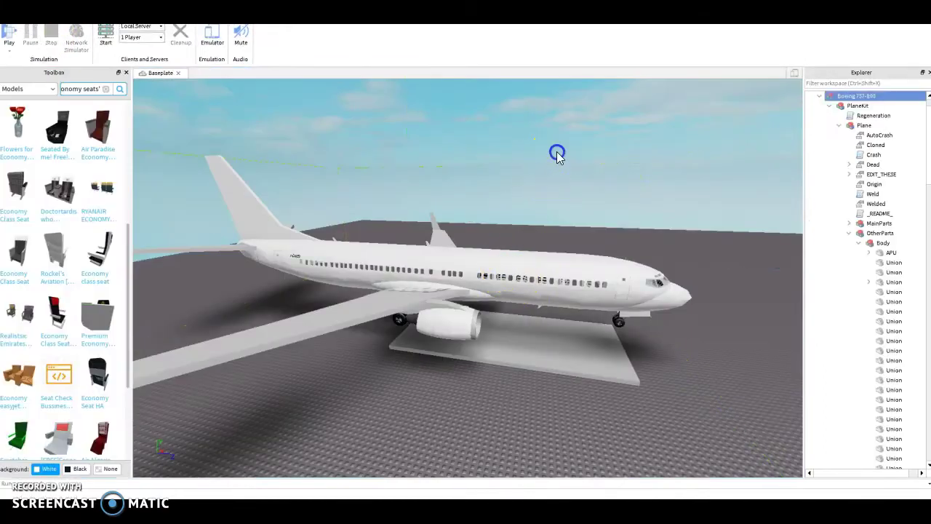
pyautogui.press('d')
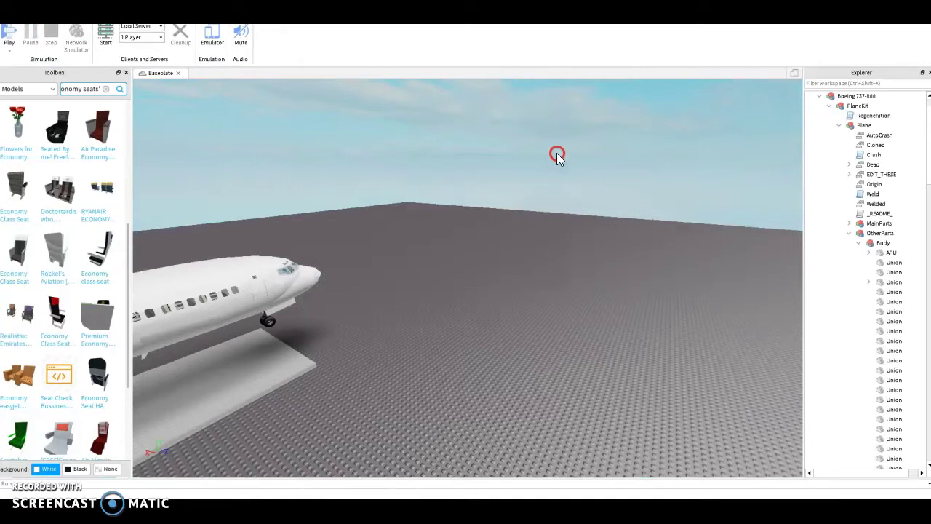
pyautogui.moveTo(557, 156); pyautogui.dragTo(533, 196, button='right')
# - Fly the edit camera through the fuselage and close over the wing and cabin windows
pyautogui.press('w')
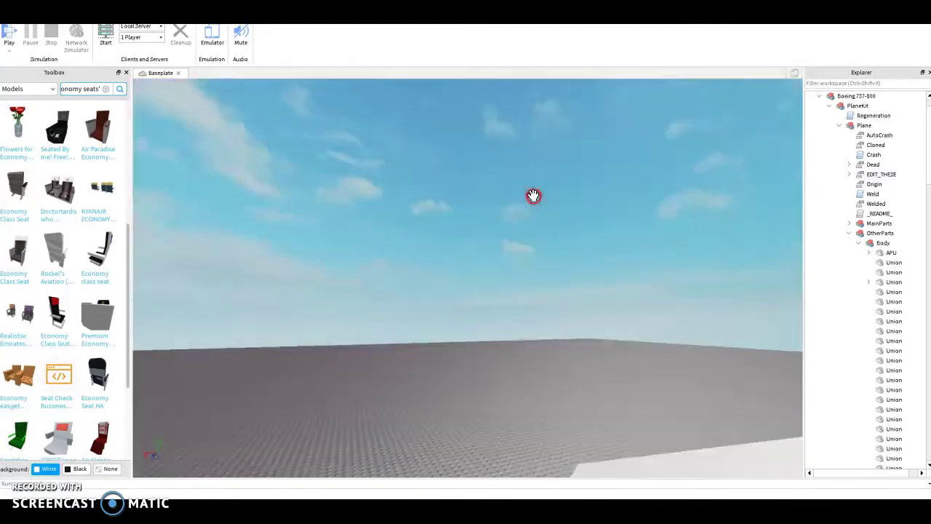
pyautogui.moveTo(533, 196)
pyautogui.mouseDown(button='right')
pyautogui.moveTo(525, 192)
pyautogui.moveTo(534, 190)
pyautogui.mouseUp(button='right')
pyautogui.press('w')
pyautogui.moveTo(569, 238); pyautogui.dragTo(559, 262, button='right')
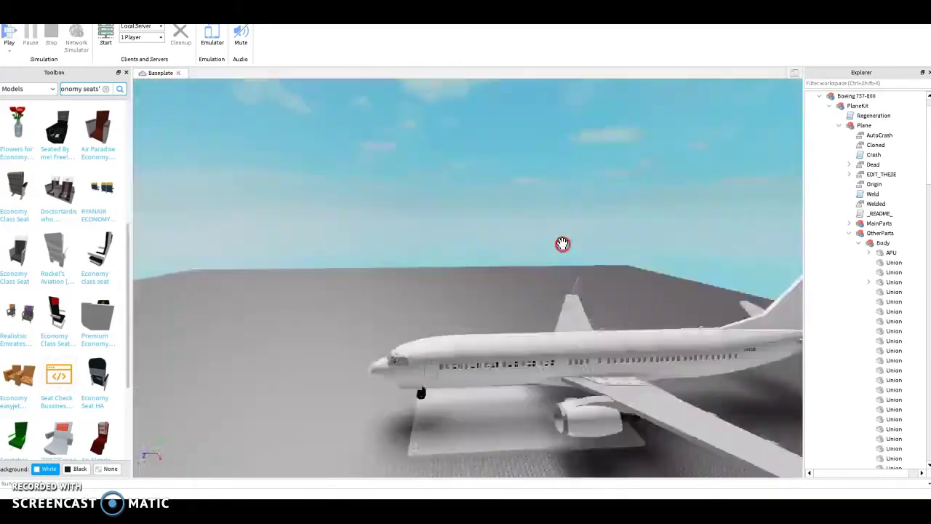
pyautogui.moveTo(559, 261); pyautogui.dragTo(573, 305, button='right')
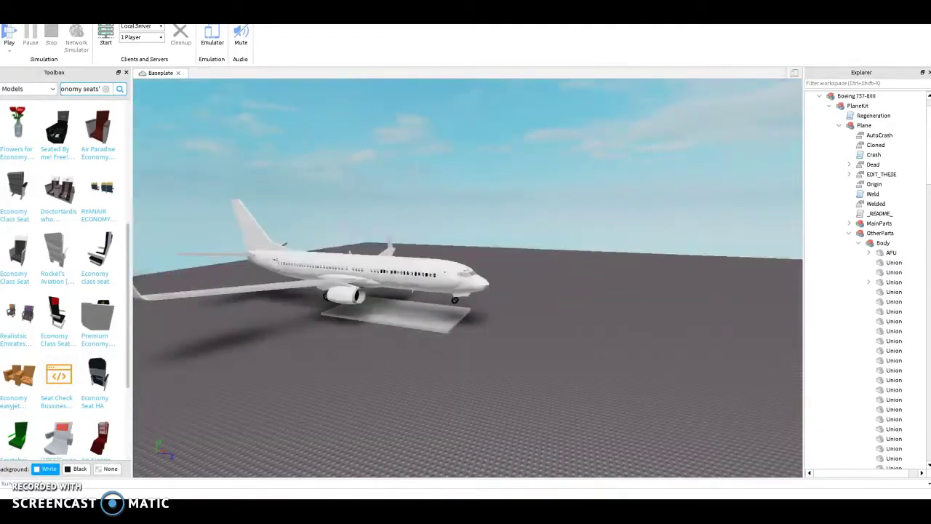